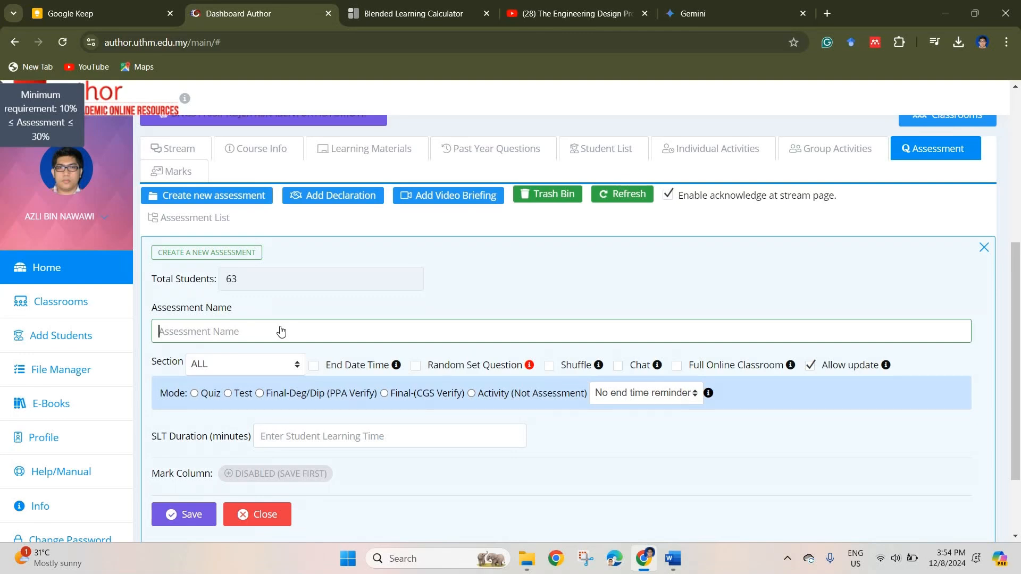
Step: Save a new Quiz-mode assessment named "Quiz 1" with an SLT duration of 30 minutes and make it visible to students
type("Quiz 1")
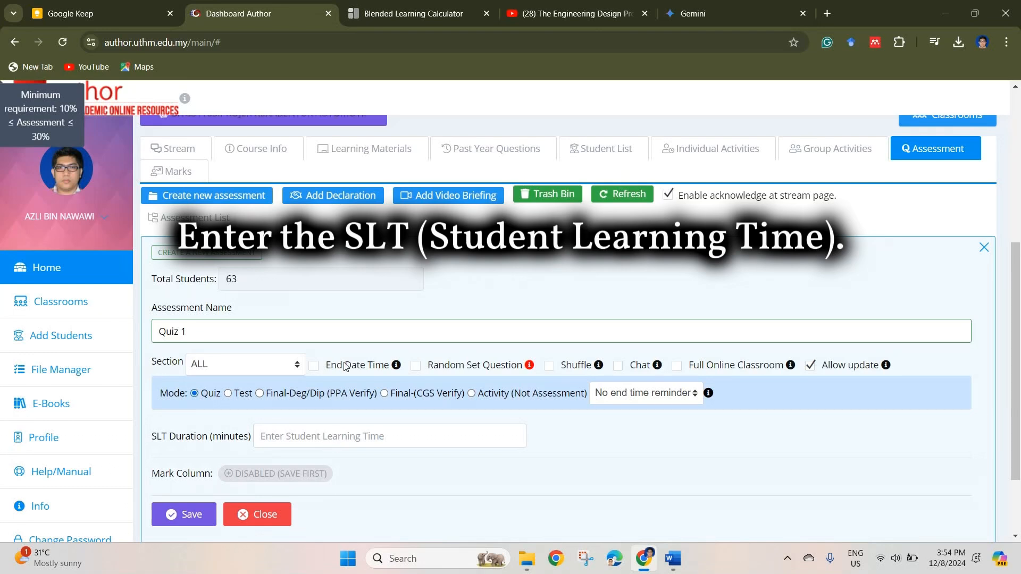
left_click(346, 283)
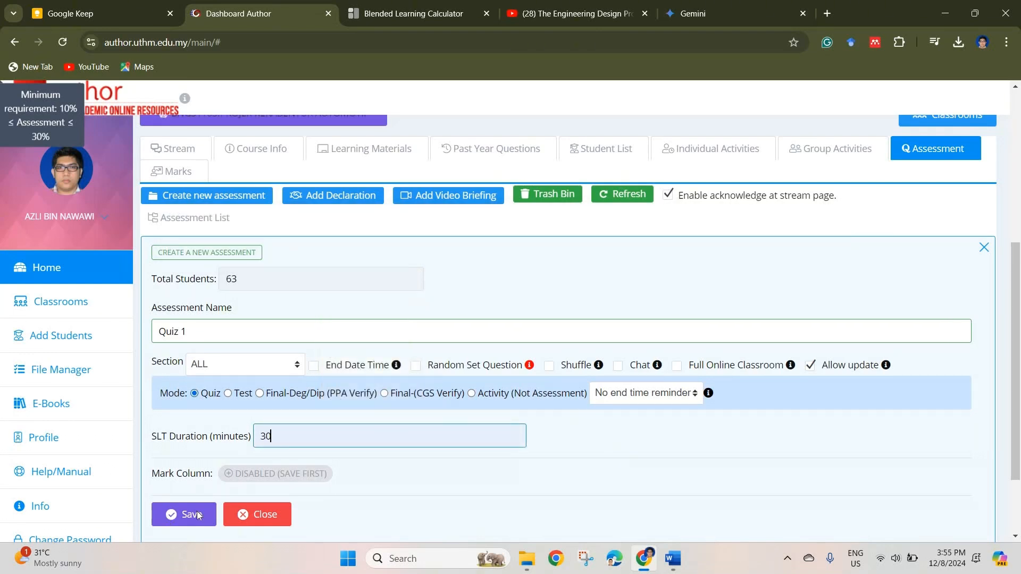
left_click(209, 514)
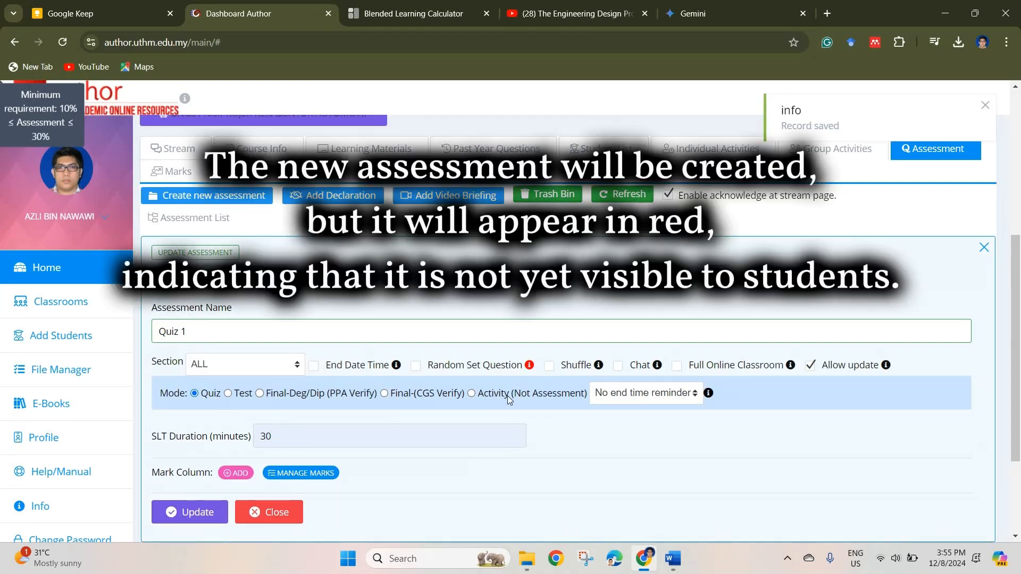
scroll(322, 461, "down", 3)
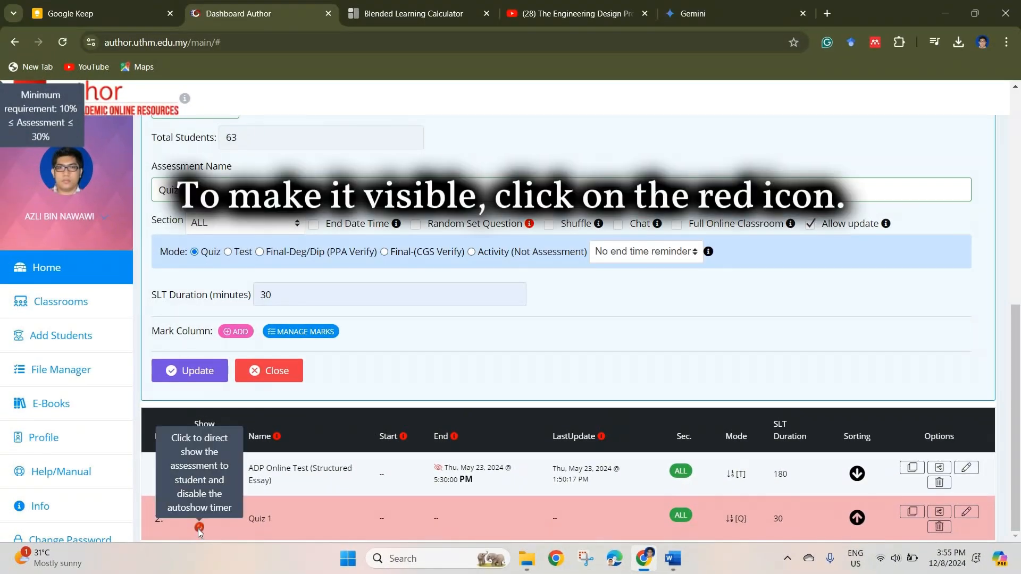
left_click(199, 528)
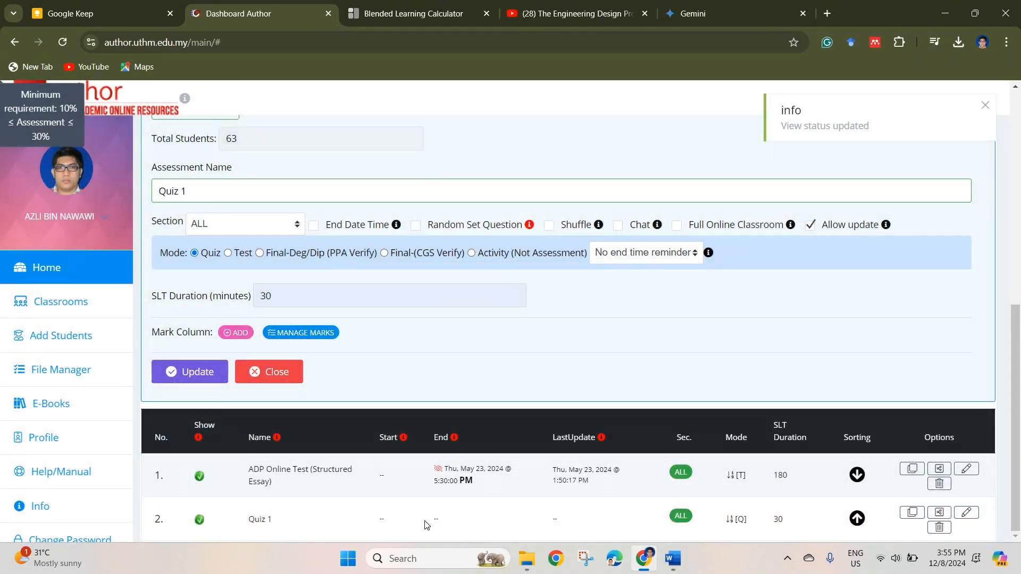
key("ctrl+1")
left_click(386, 514)
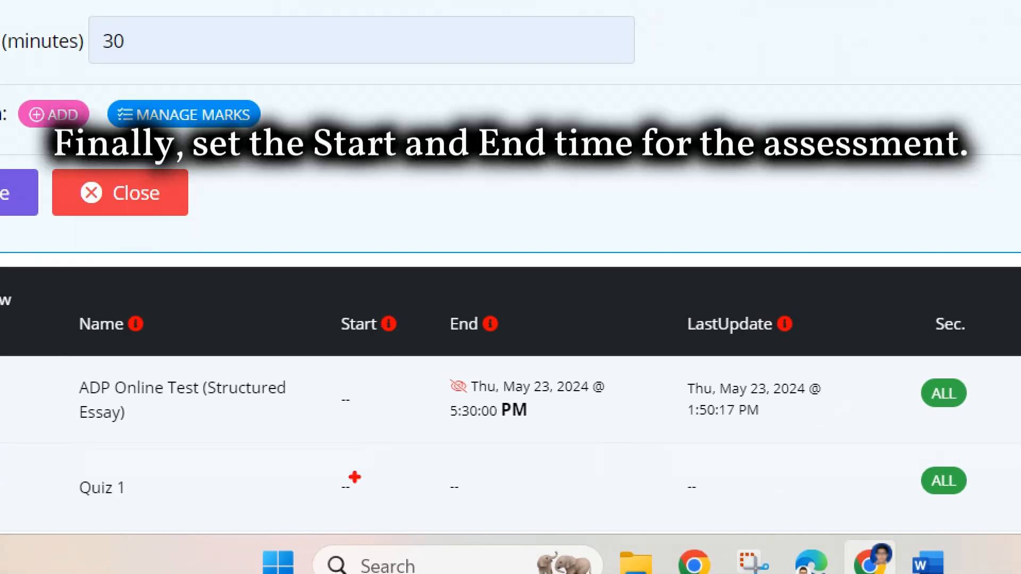
mouse_move(366, 523)
left_mouse_down()
mouse_move(383, 529)
mouse_move(400, 493)
mouse_move(471, 451)
left_mouse_up()
key("Escape")
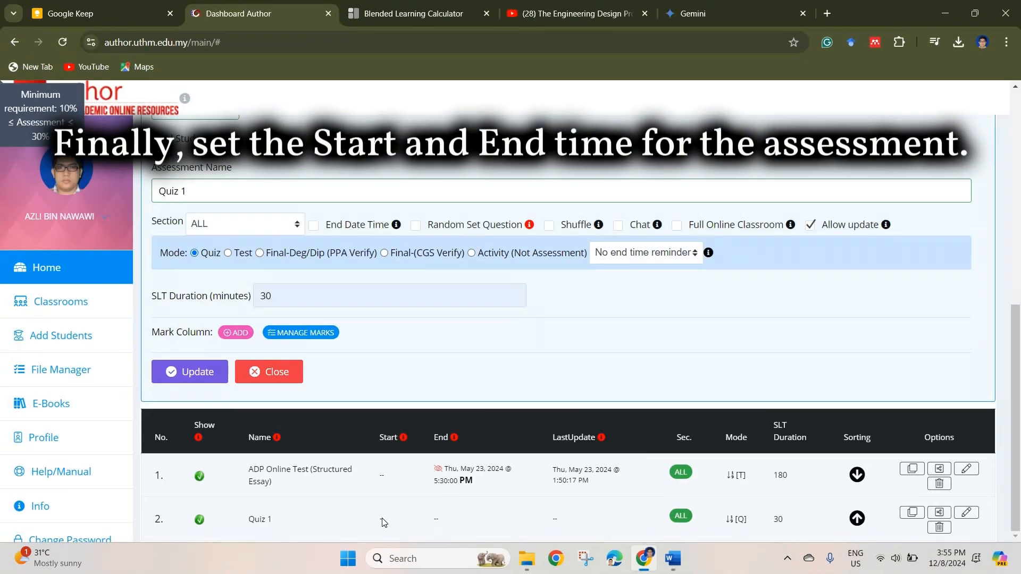
Step: Set Quiz 1 to start automatically on Thursday, August 22, 2024 at 14:00:00 and save the schedule
left_click(383, 520)
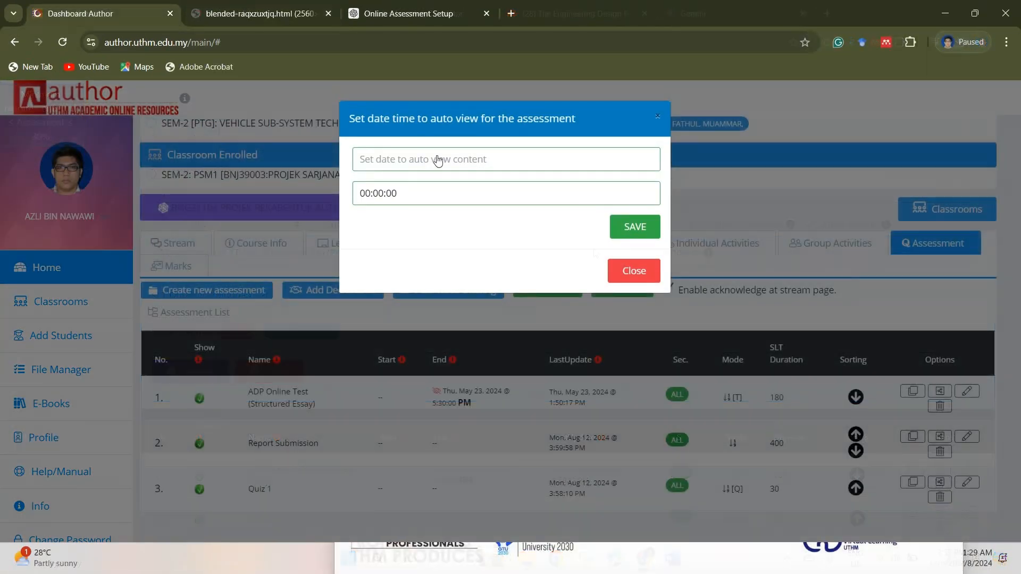
left_click(435, 159)
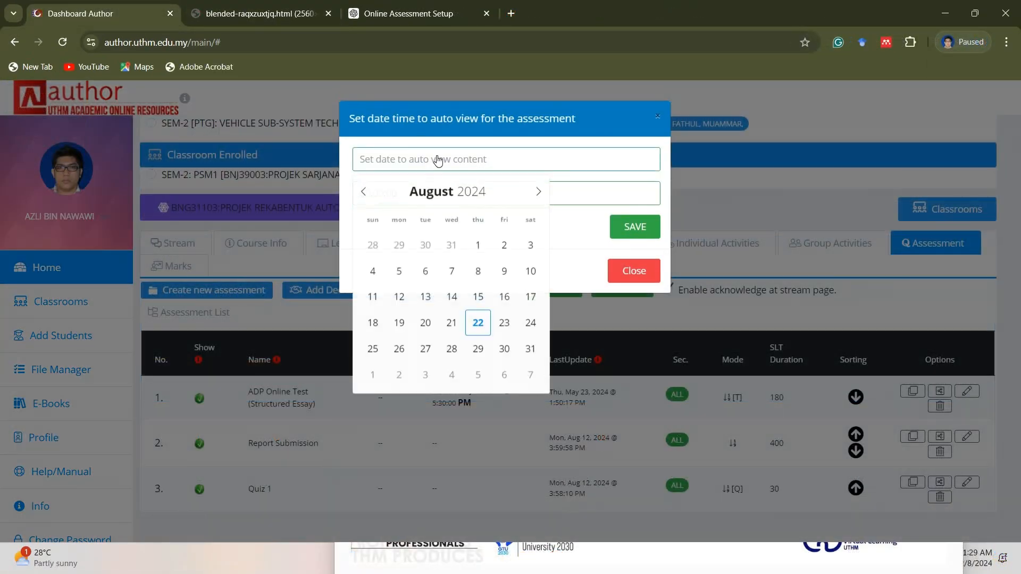
left_click(473, 323)
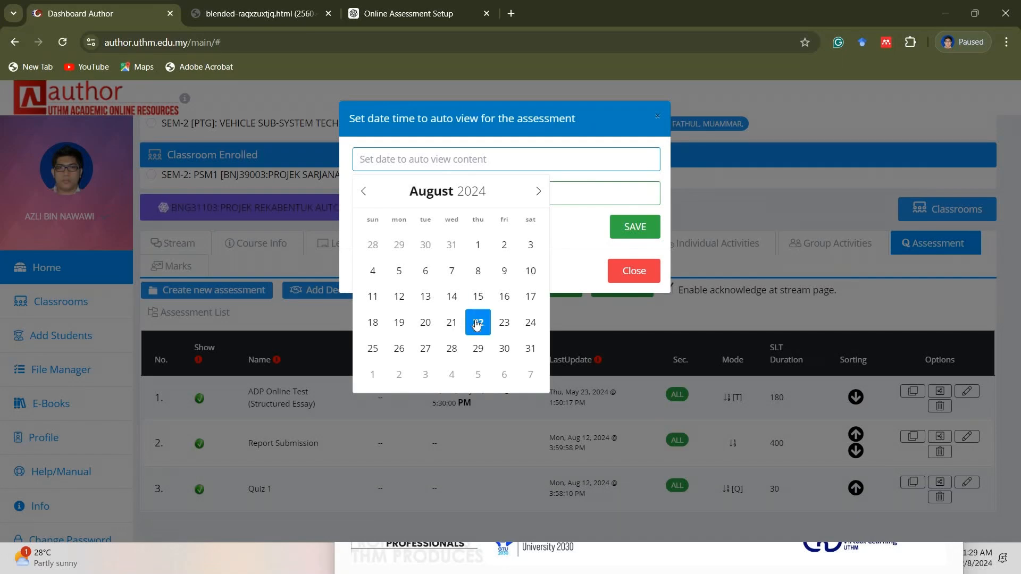
left_click(430, 200)
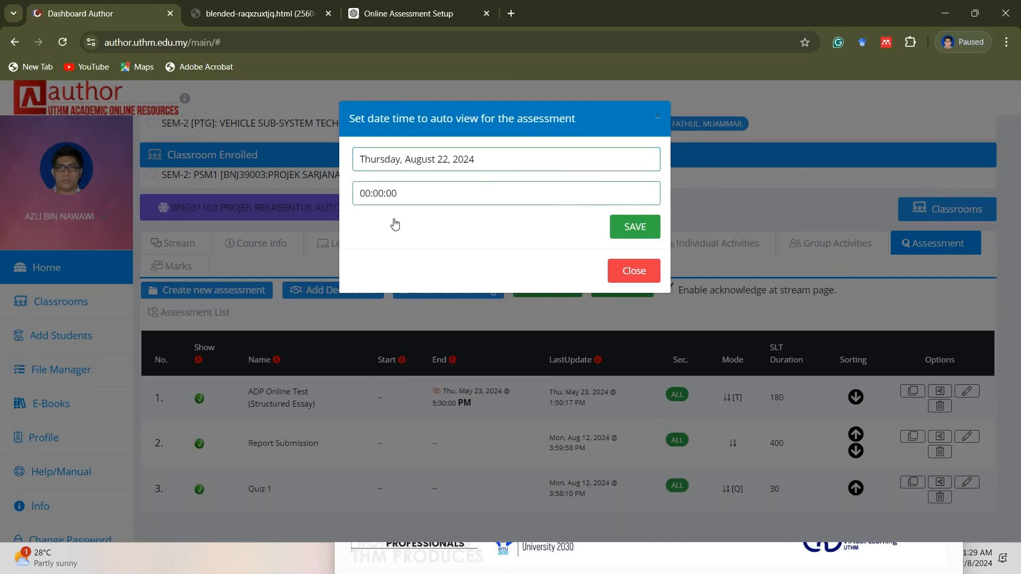
left_click(399, 215)
left_click(399, 215)
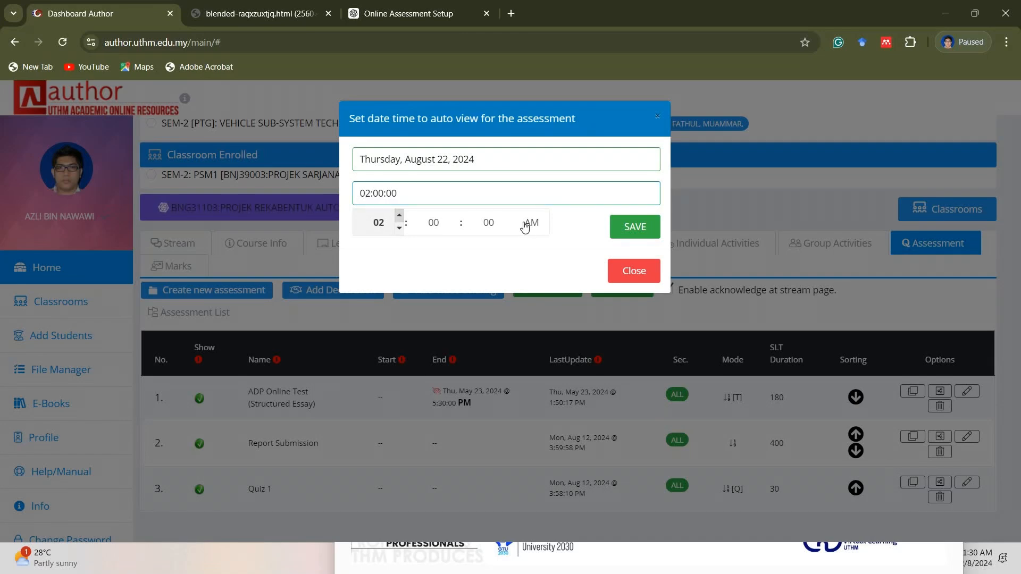
left_click(528, 226)
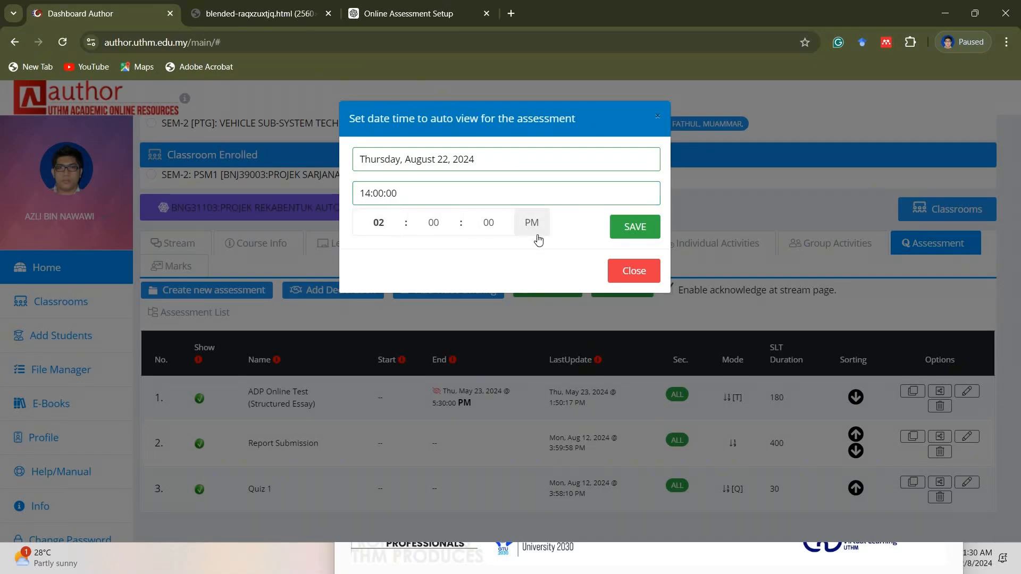
left_click(637, 229)
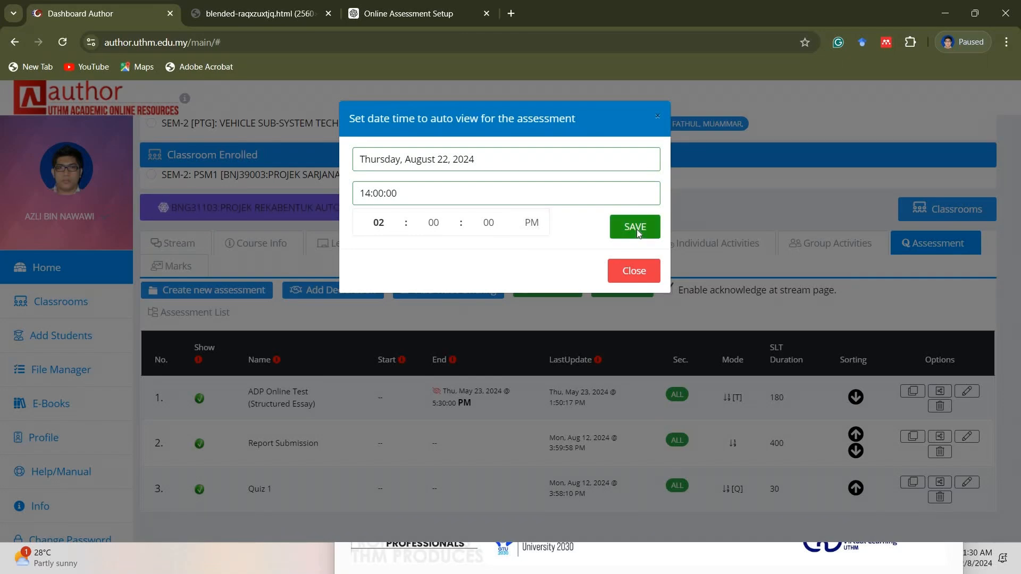
left_click(637, 229)
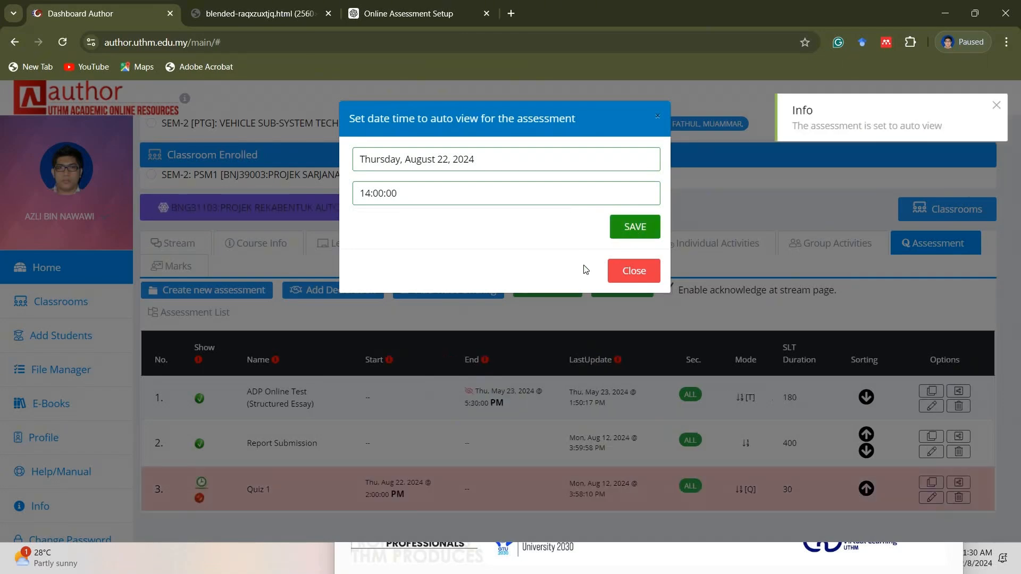
left_click(632, 280)
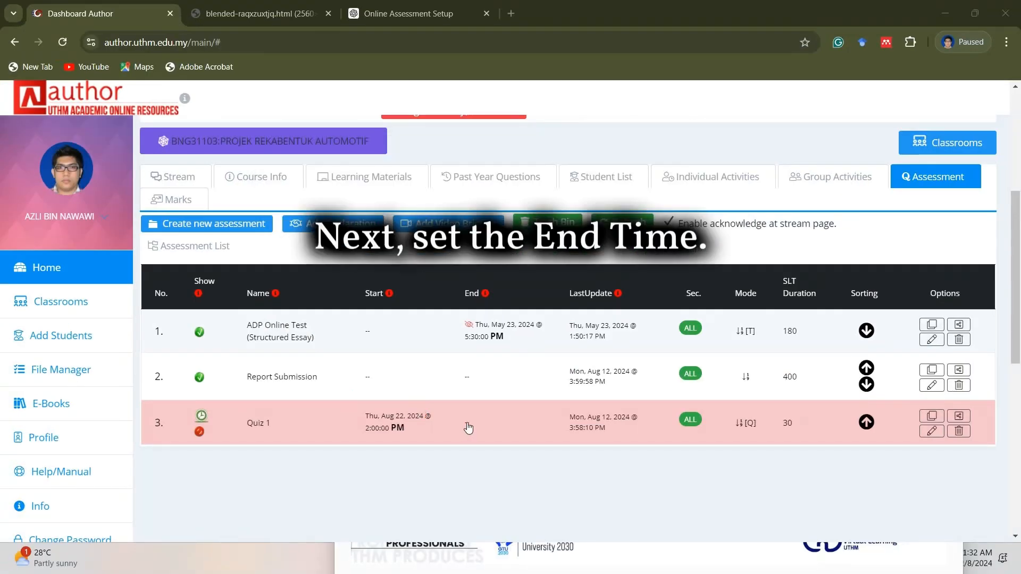
Step: Edit Quiz 1 to enable End Date Time and set its end date to Thursday, August 22, 2024
left_click(467, 422)
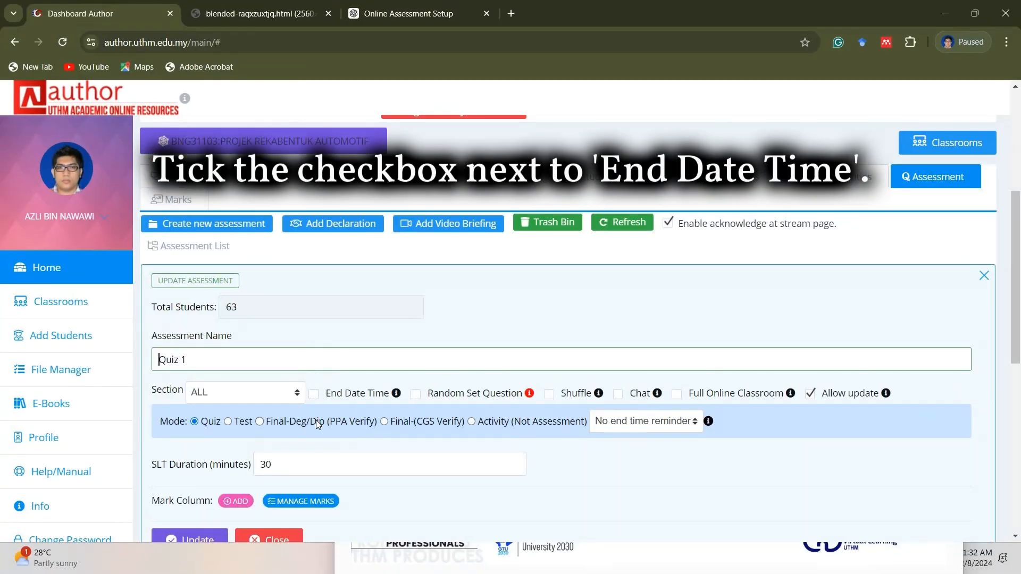
left_click(314, 394)
scroll(313, 372, "down", 3)
left_click(312, 335)
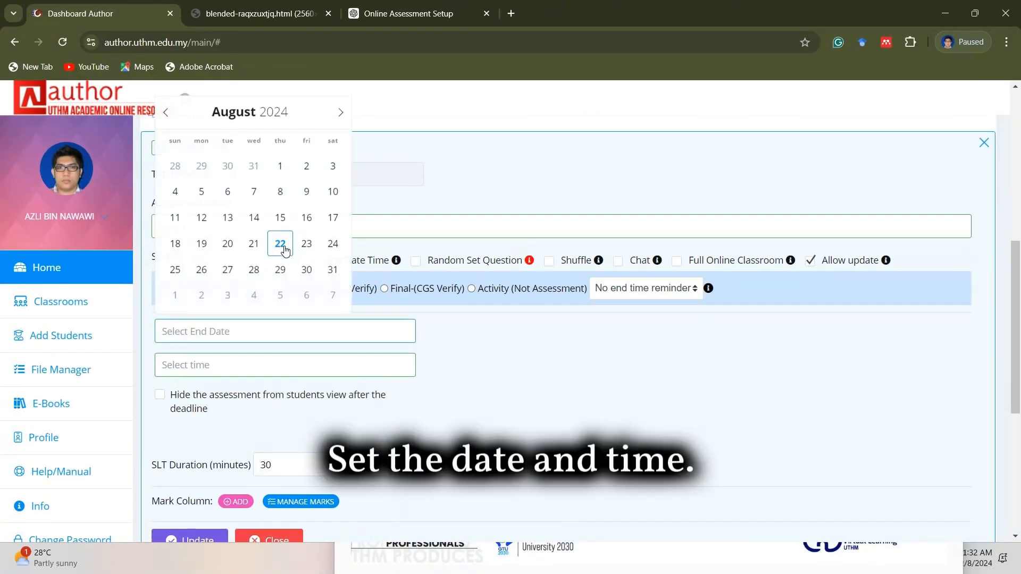
left_click(285, 250)
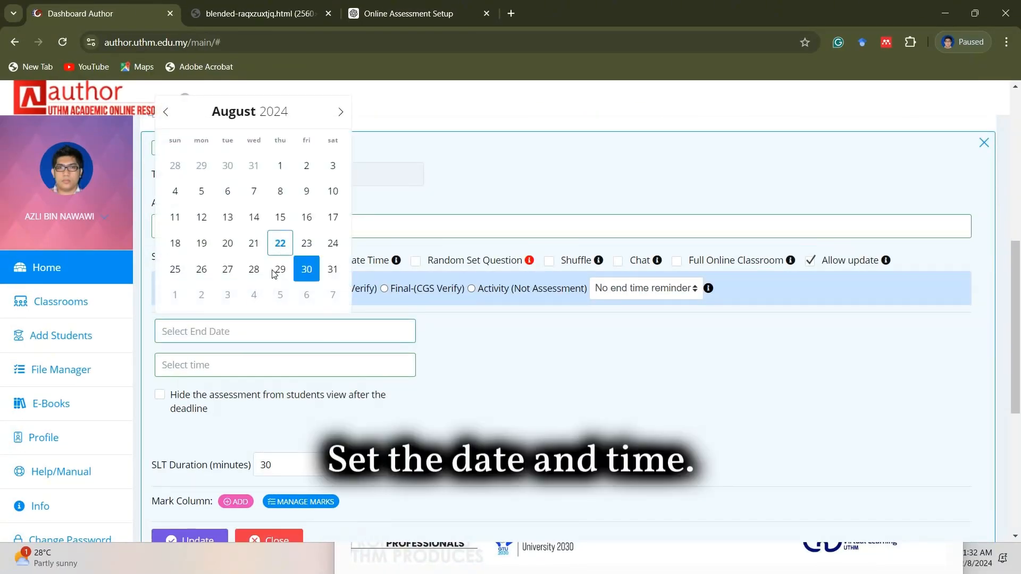
Step: Set the end time of Quiz 1 to 14:30:00
left_click(257, 370)
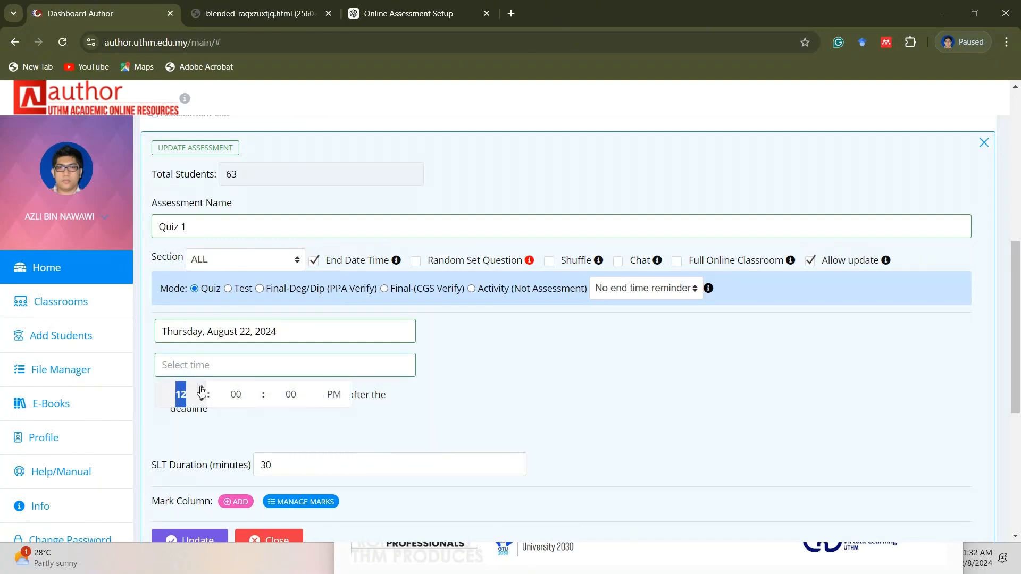
left_click(201, 389)
left_click(201, 400)
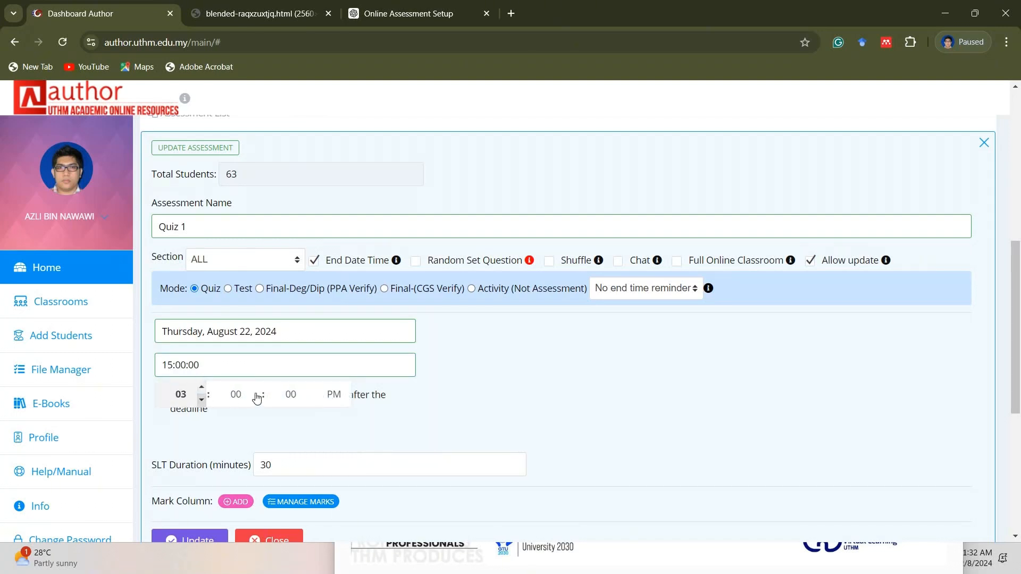
left_click(256, 391)
left_click(243, 394)
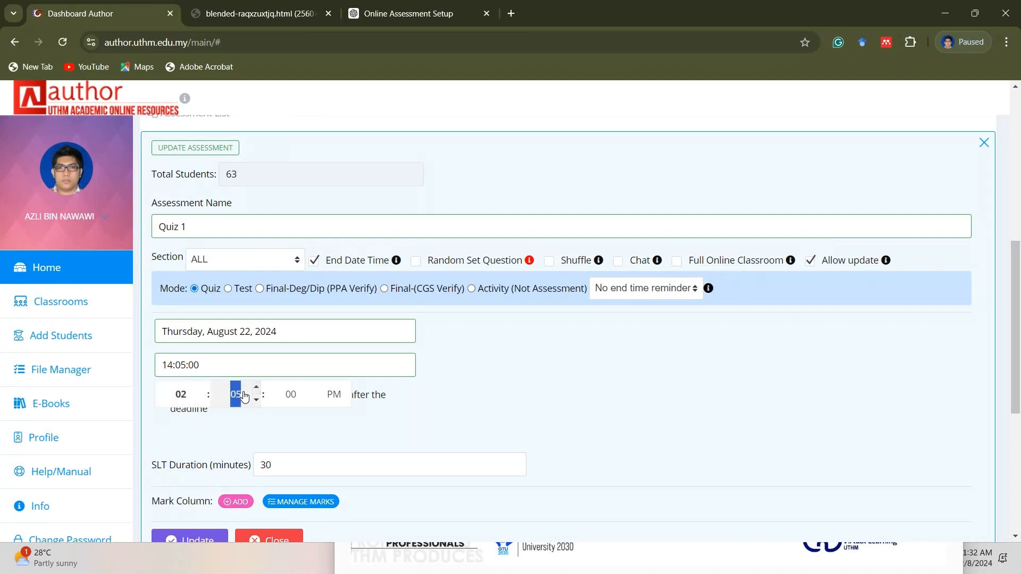
type("03")
left_click(328, 420)
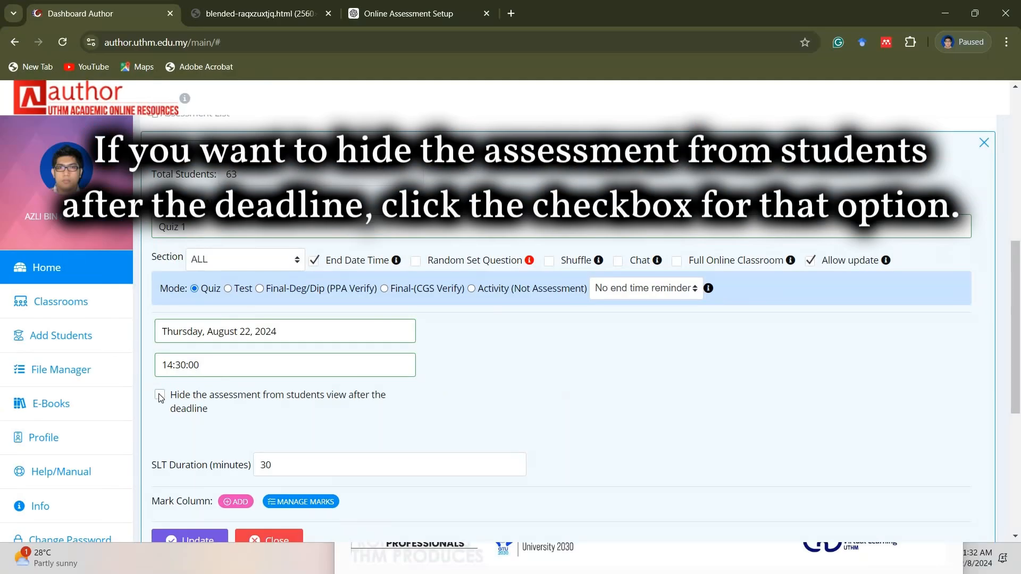
Step: Enable hiding the assessment from students' view after the deadline and update Quiz 1
left_click(160, 388)
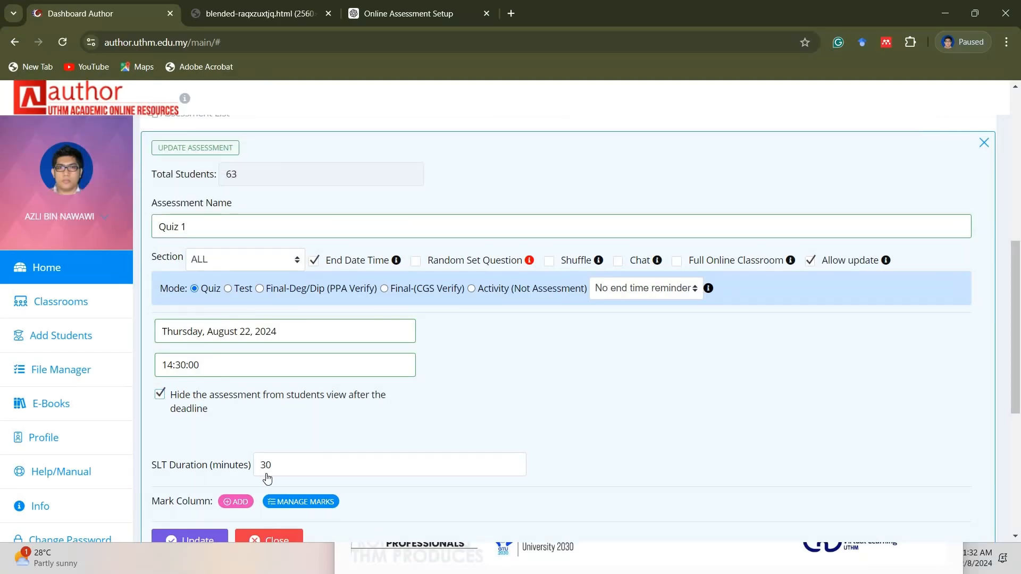
scroll(196, 477, "down", 1)
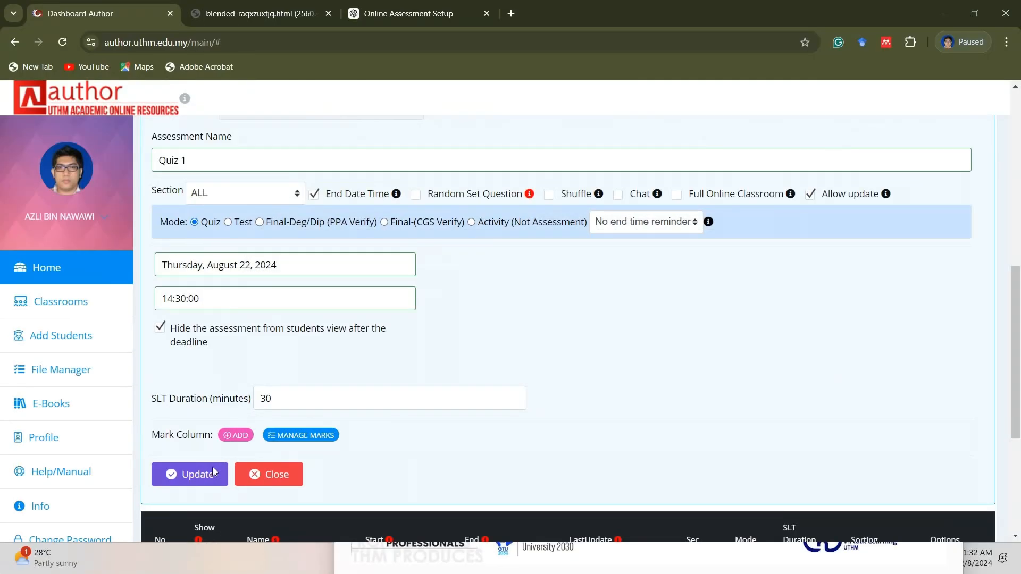
left_click(200, 482)
scroll(482, 455, "down", 4)
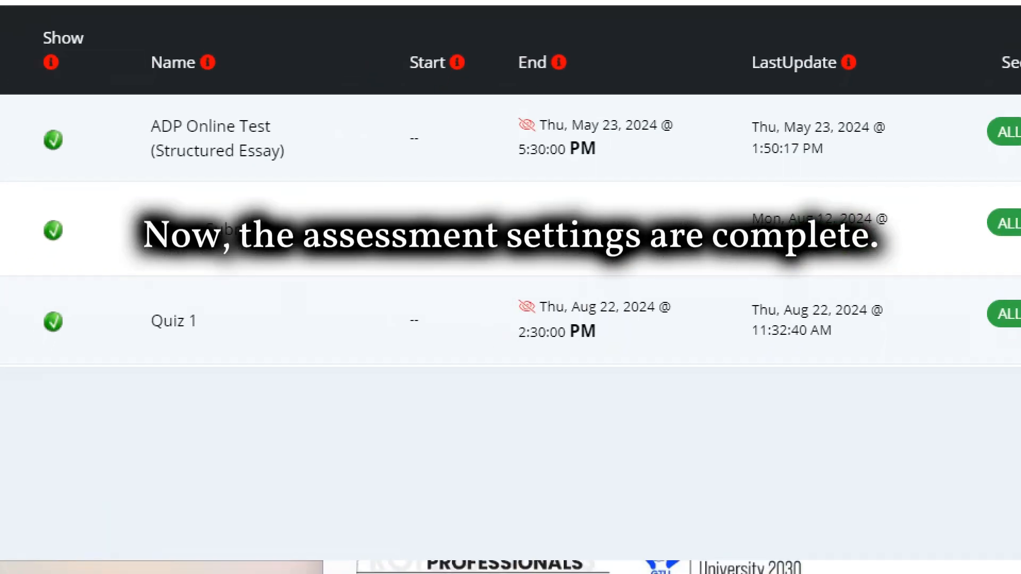
left_click(346, 503)
mouse_move(79, 413)
left_mouse_down()
mouse_move(809, 429)
mouse_move(933, 281)
mouse_move(535, 243)
mouse_move(11, 243)
mouse_move(14, 380)
left_mouse_up()
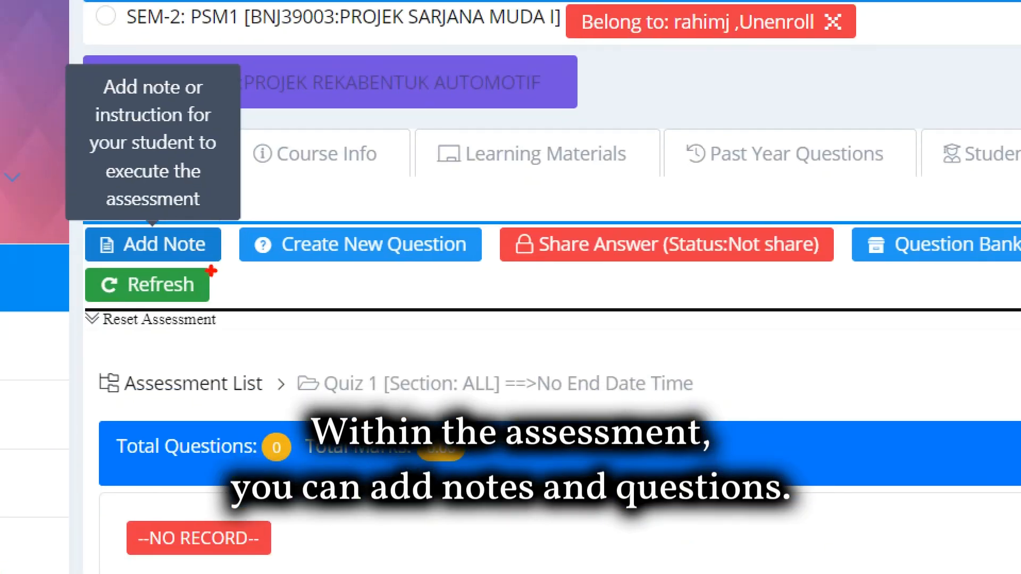
left_click_drag(189, 254, 234, 211)
left_click_drag(340, 260, 379, 238)
key("Escape")
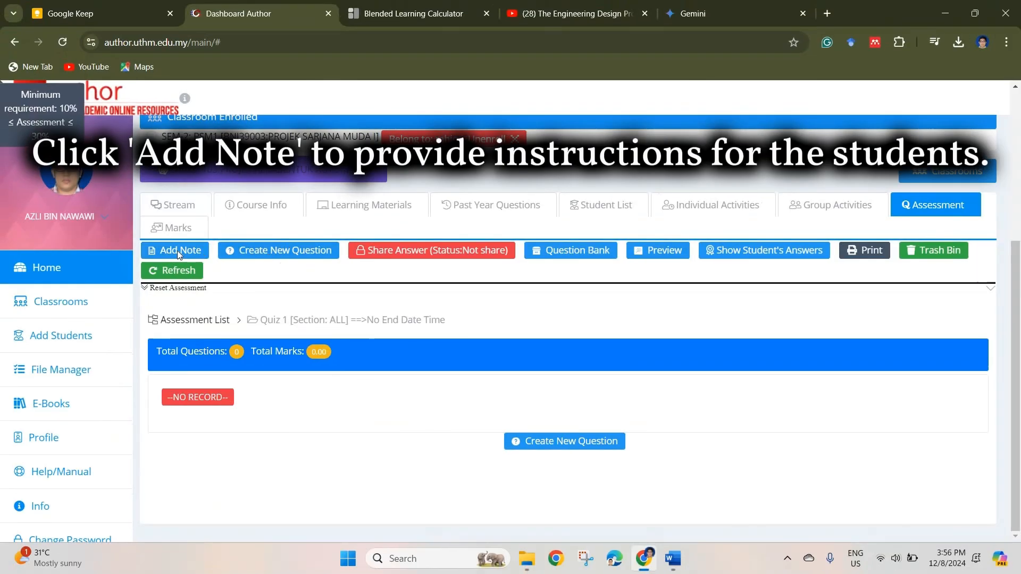
Step: Add a note to Quiz 1 with the text "dscsdfdfsdfsdffs" and save it
left_click(177, 251)
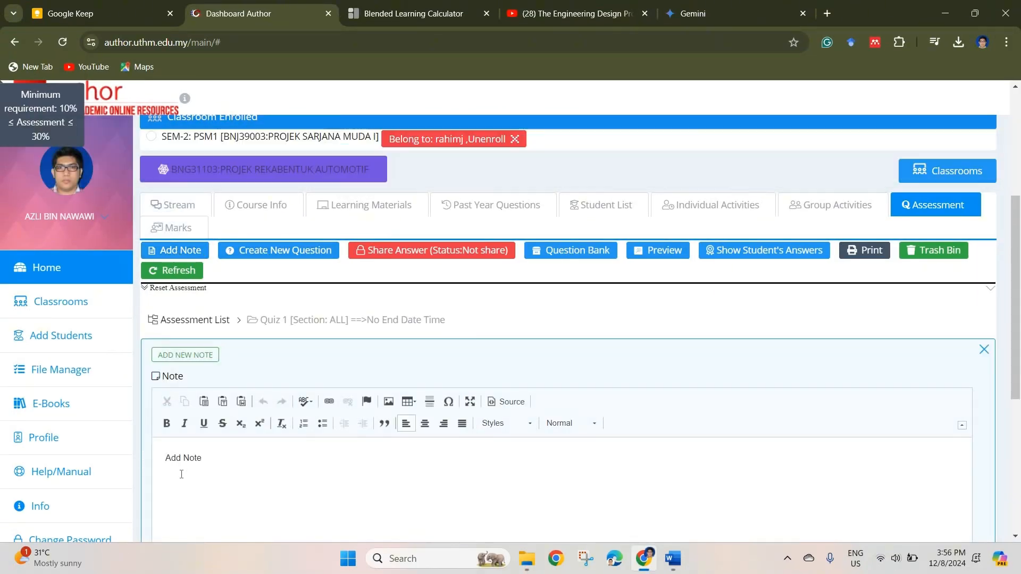
triple_click(182, 474)
type("dscsdfdfsdfsdffs")
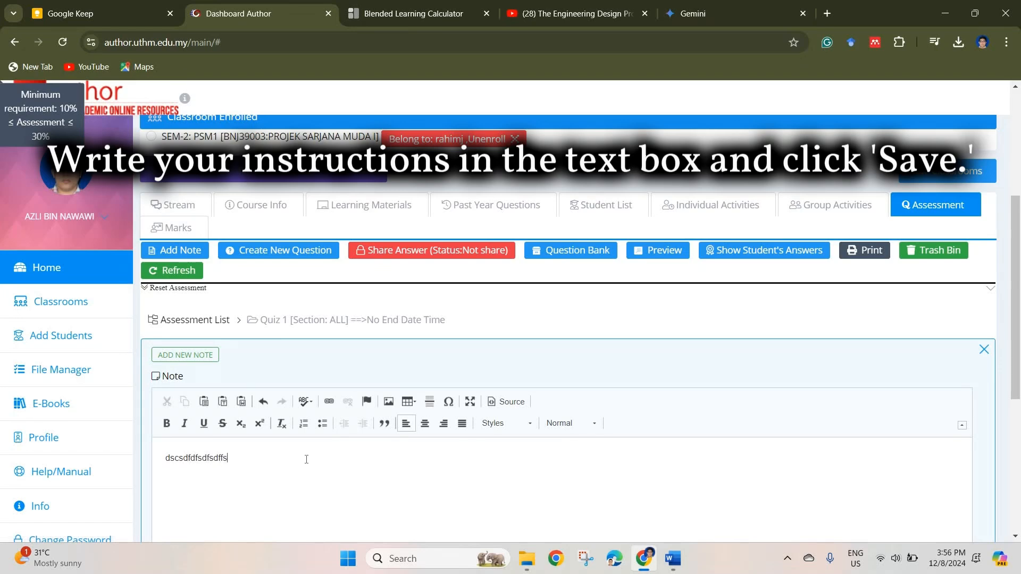
scroll(302, 458, "down", 3)
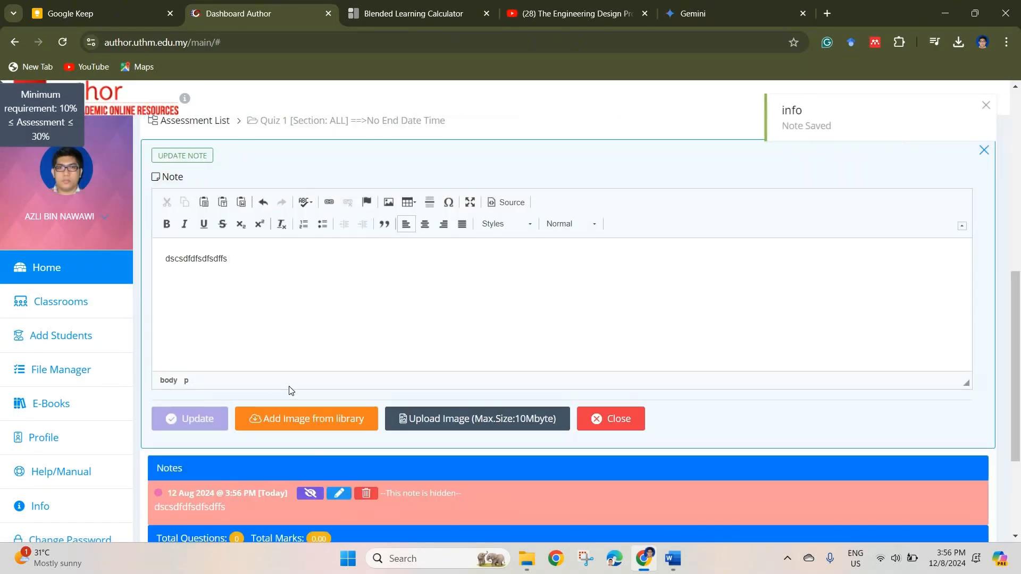
Step: Start a new question and copy "Which of the following is NOT a key characteristic of engineering design?" from Gemini into its question text
scroll(388, 386, "up", 3)
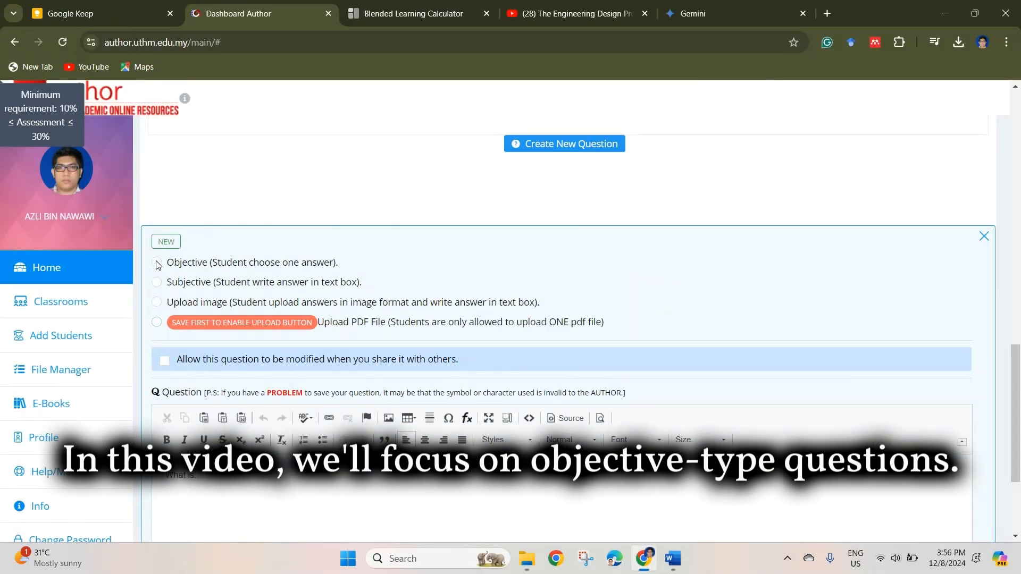
scroll(221, 316, "down", 3)
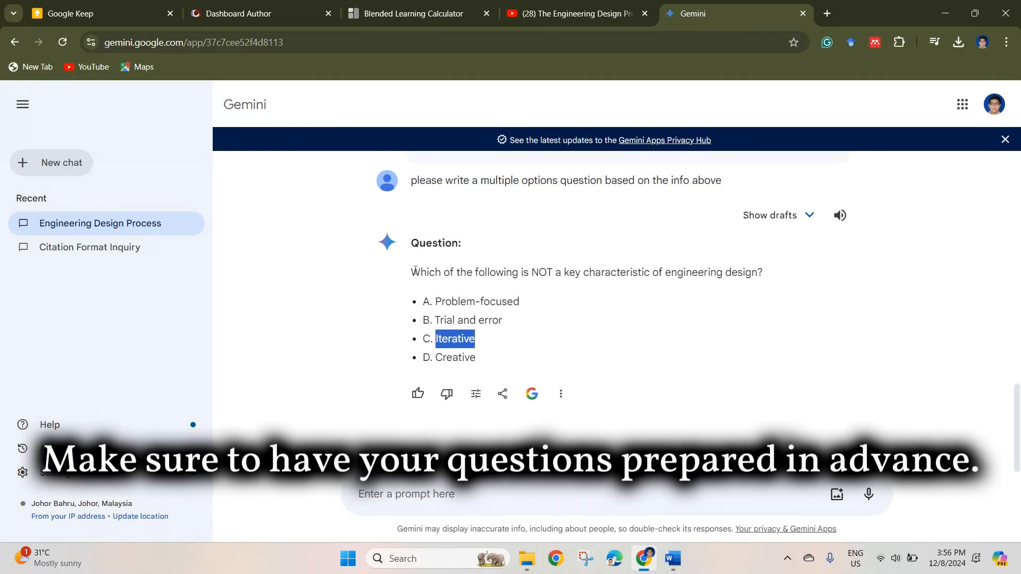
left_click_drag(412, 273, 764, 272)
key("ctrl+c")
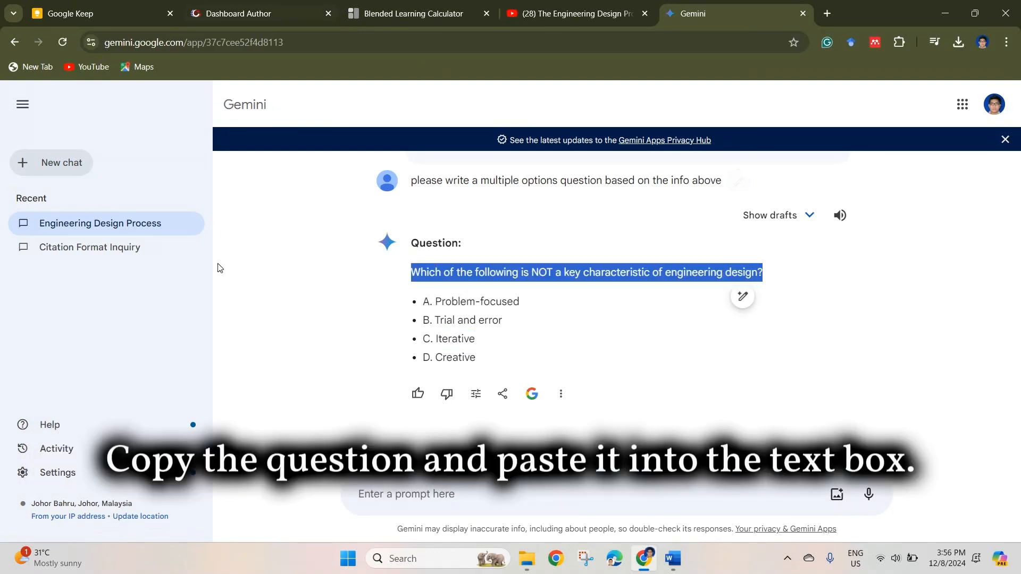
left_click(283, 13)
left_click_drag(166, 311, 202, 342)
key("ctrl+v")
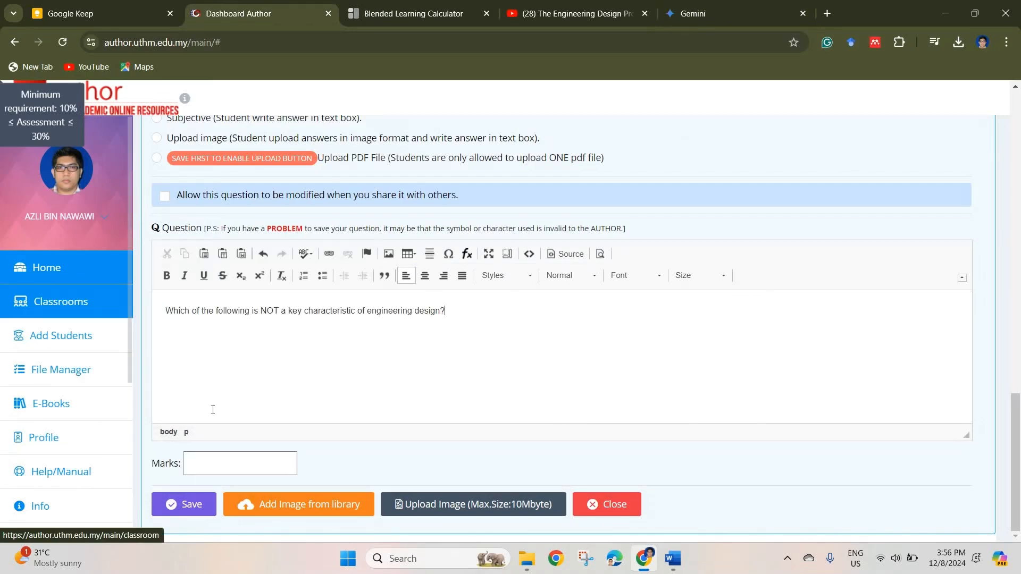
Step: Set the question's marks to 10 and save the question
left_click(221, 464)
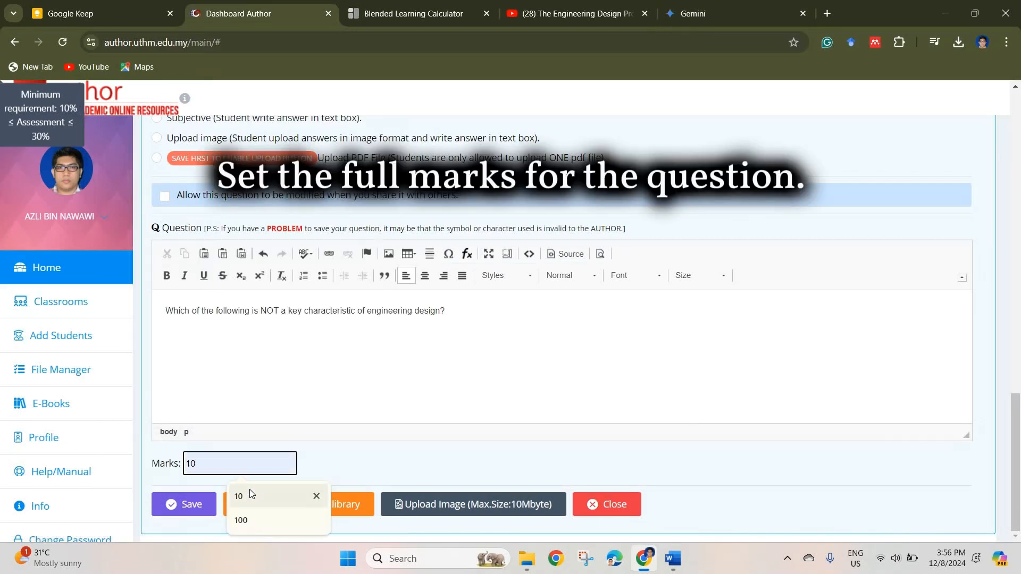
key("ctrl+1")
left_click(248, 493)
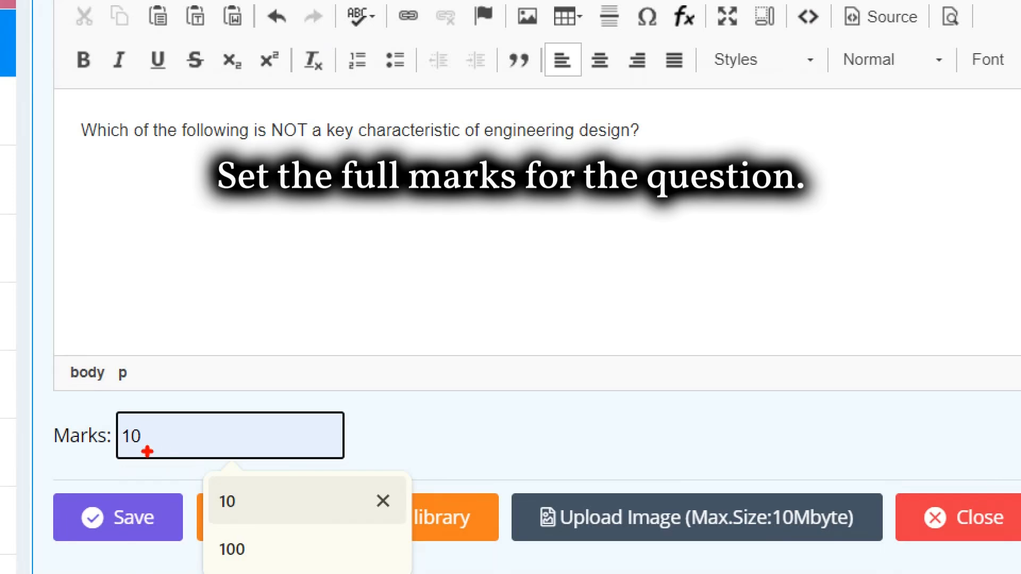
left_click_drag(148, 452, 187, 377)
key("Escape")
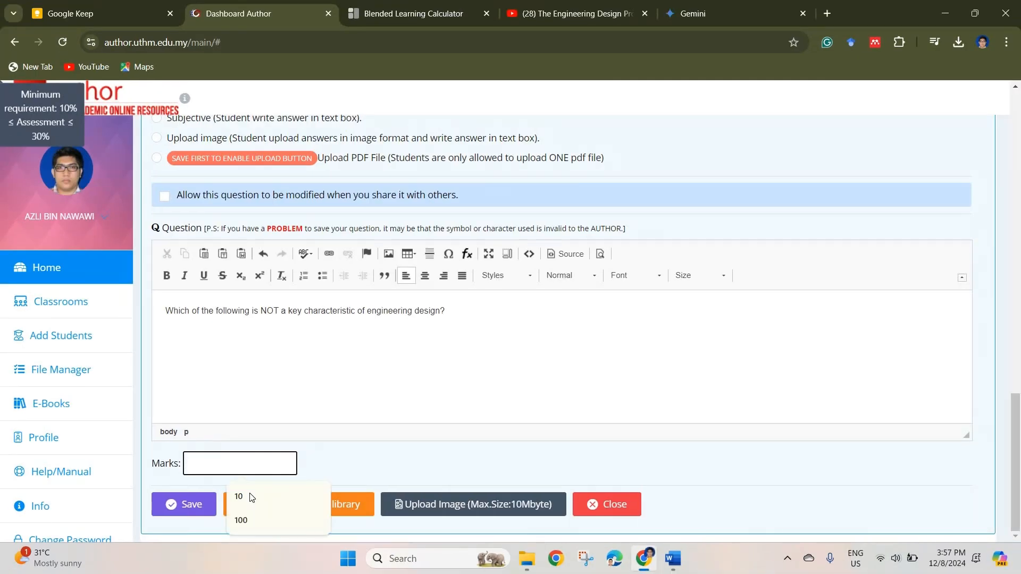
left_click(247, 496)
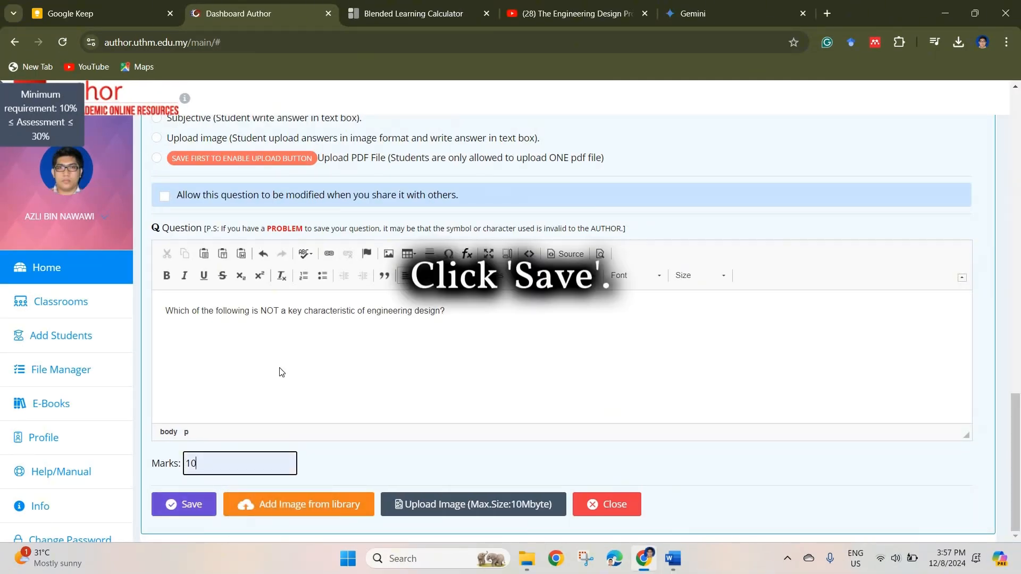
left_click(184, 505)
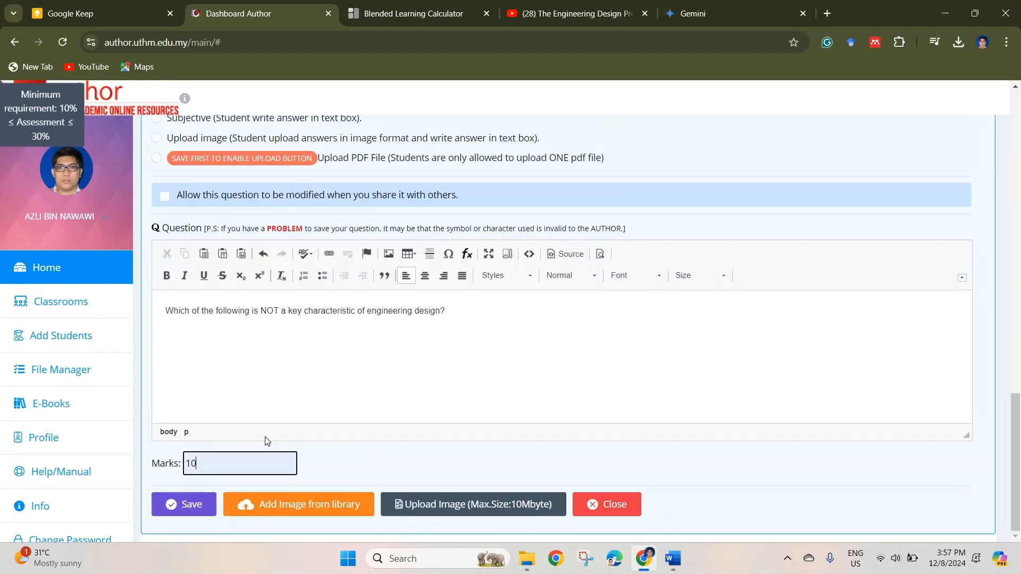
Step: Add answer option A to the question and fill it with "Problem-focused" copied from Gemini
scroll(261, 481, "down", 1)
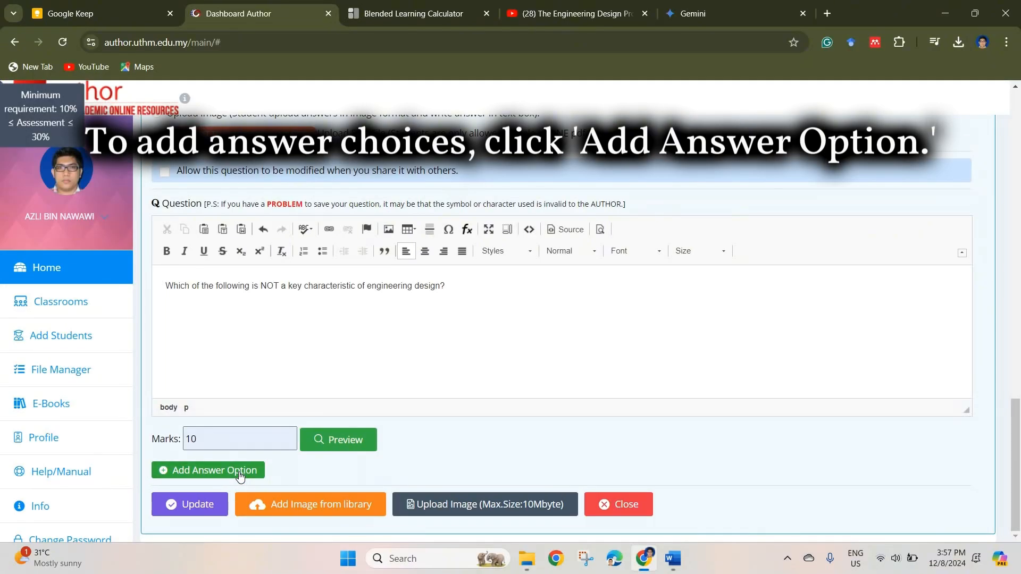
left_click(229, 442)
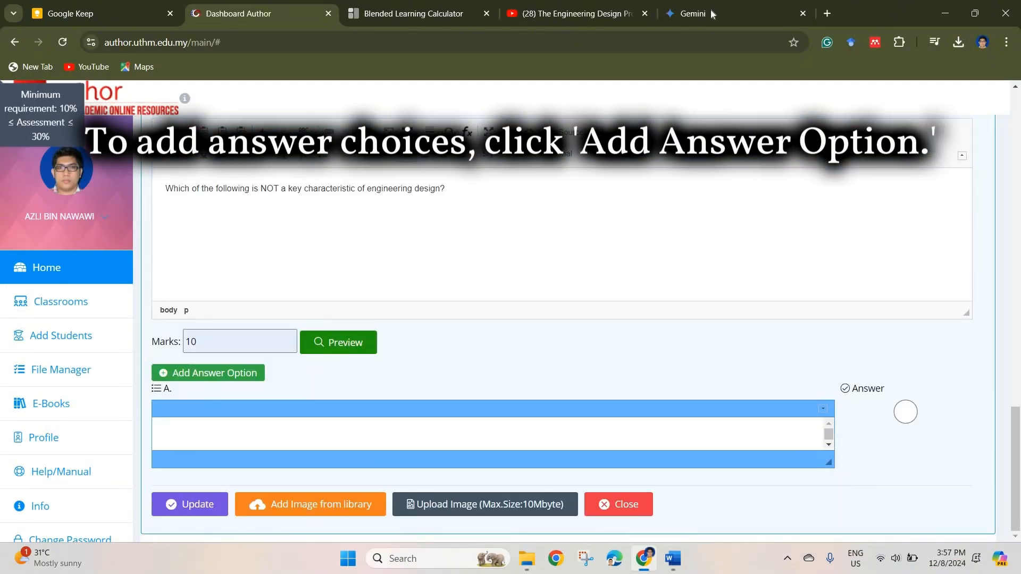
left_click(711, 10)
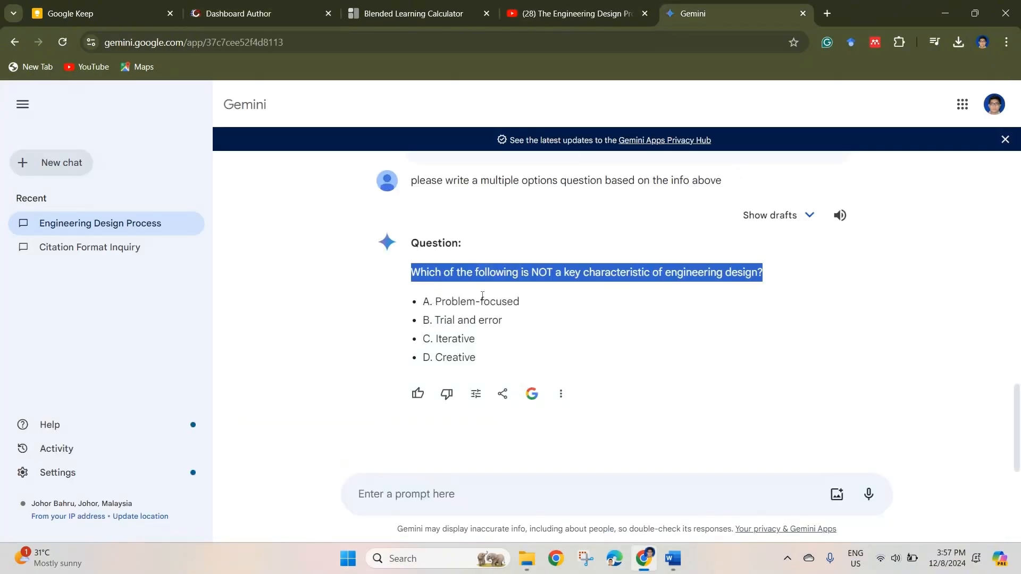
left_click_drag(435, 301, 525, 296)
key("ctrl+c")
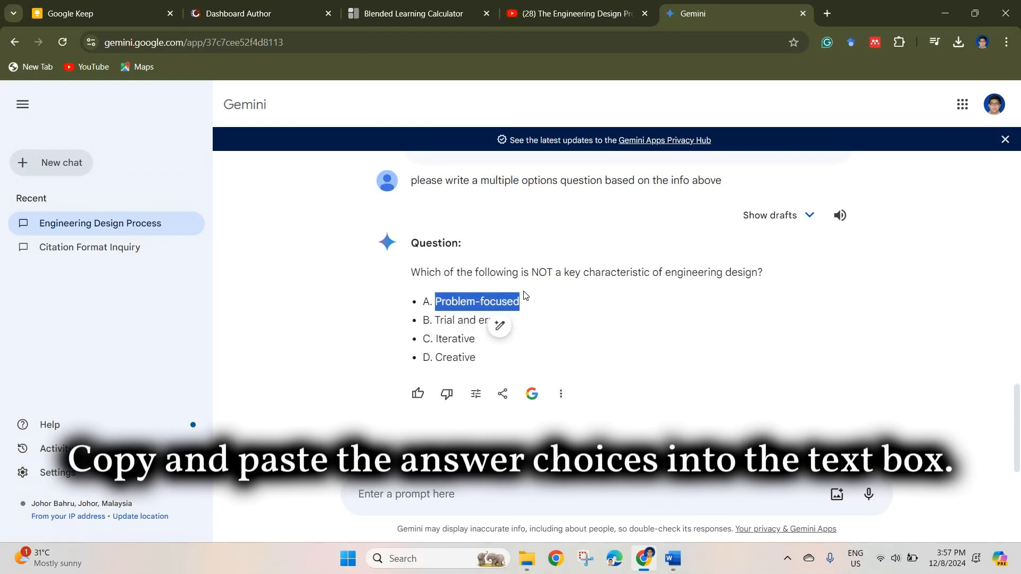
left_click(282, 17)
key("ctrl+v")
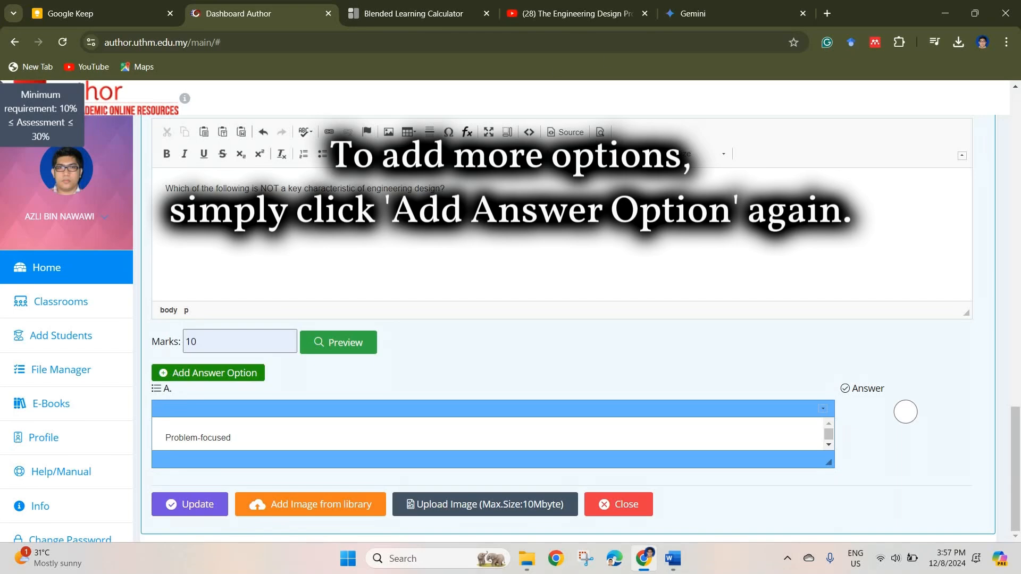
Step: Add answer option B and fill it with "Trial and error" copied from the Gemini question
left_click(208, 373)
left_click(692, 13)
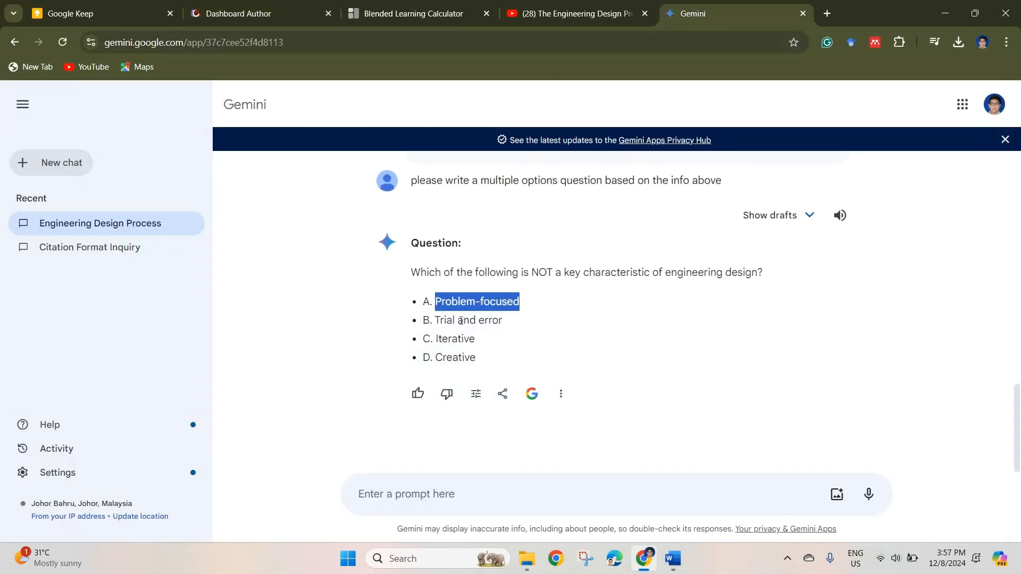
left_click_drag(435, 320, 513, 323)
key("ctrl+c")
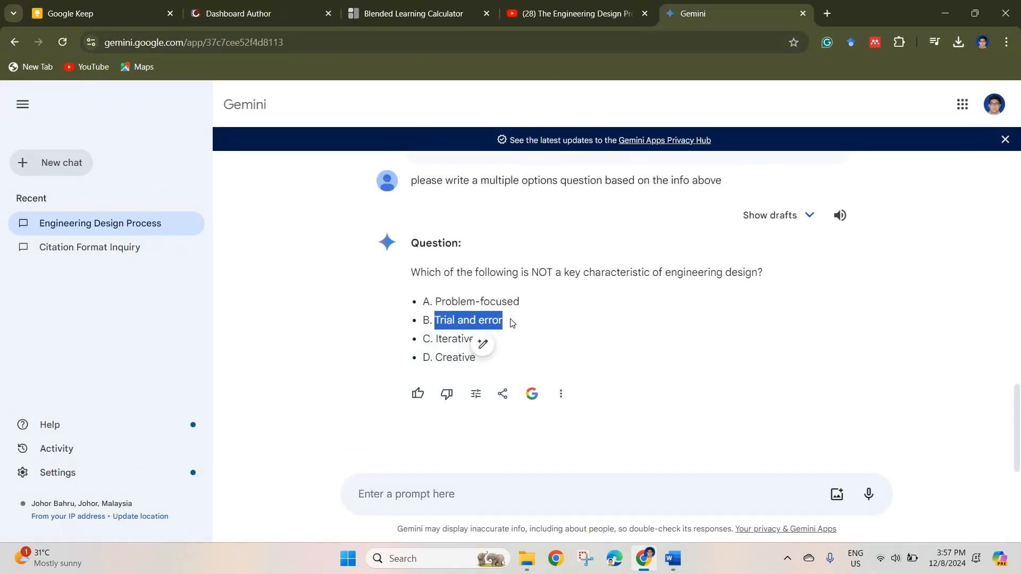
left_click(273, 9)
scroll(209, 423, "down", 2)
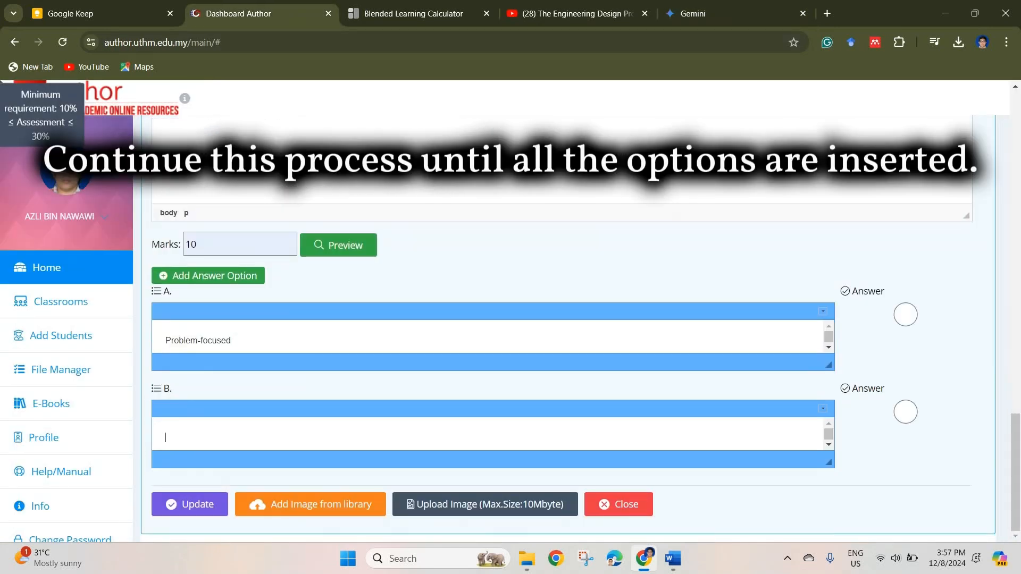
key("ctrl+v")
Step: Add answer options C and D and fill them with "Iterative" and "Creative" copied from Gemini
left_click(680, 15)
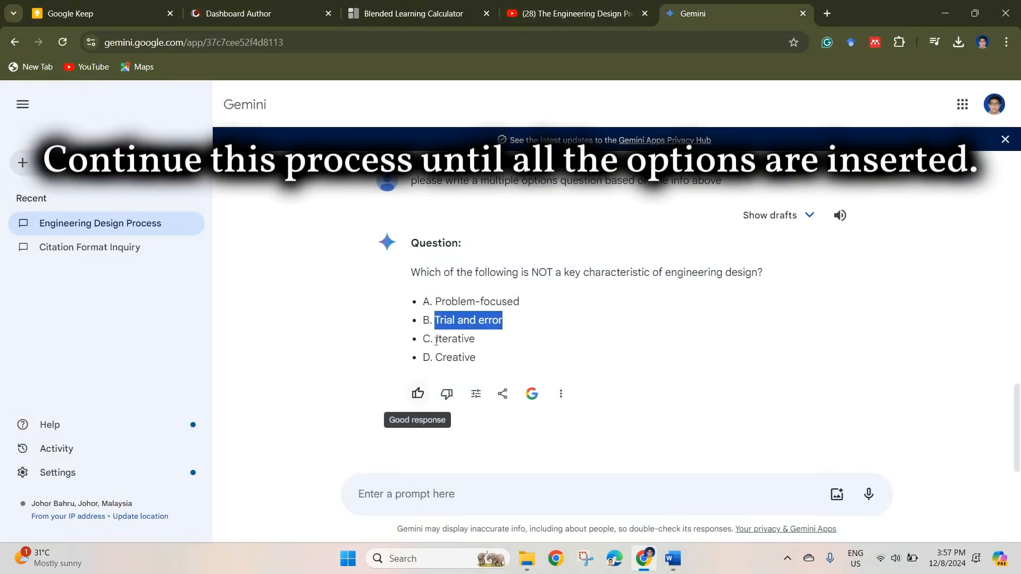
left_click_drag(481, 340, 436, 340)
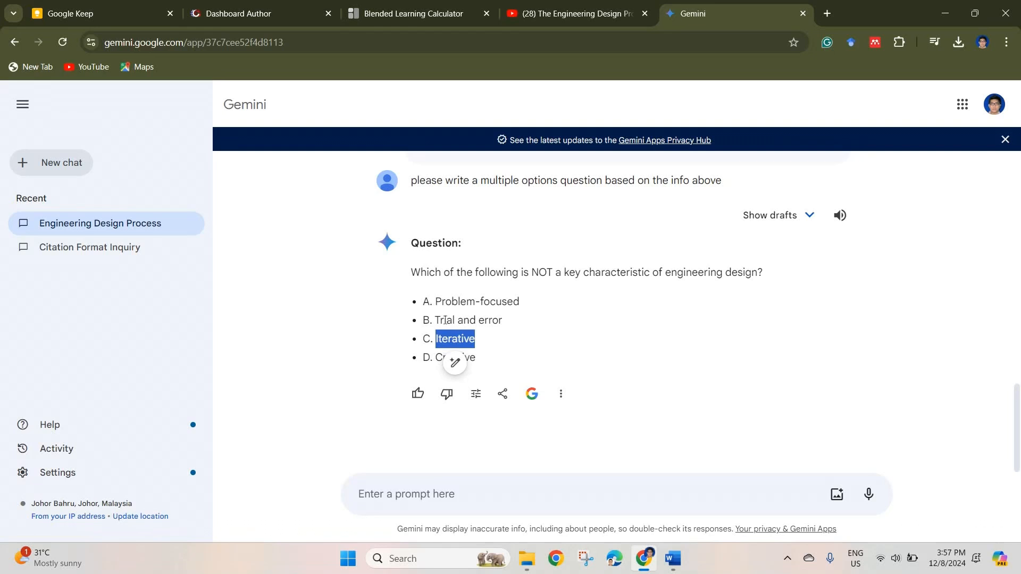
left_click(217, 7)
left_click(185, 279)
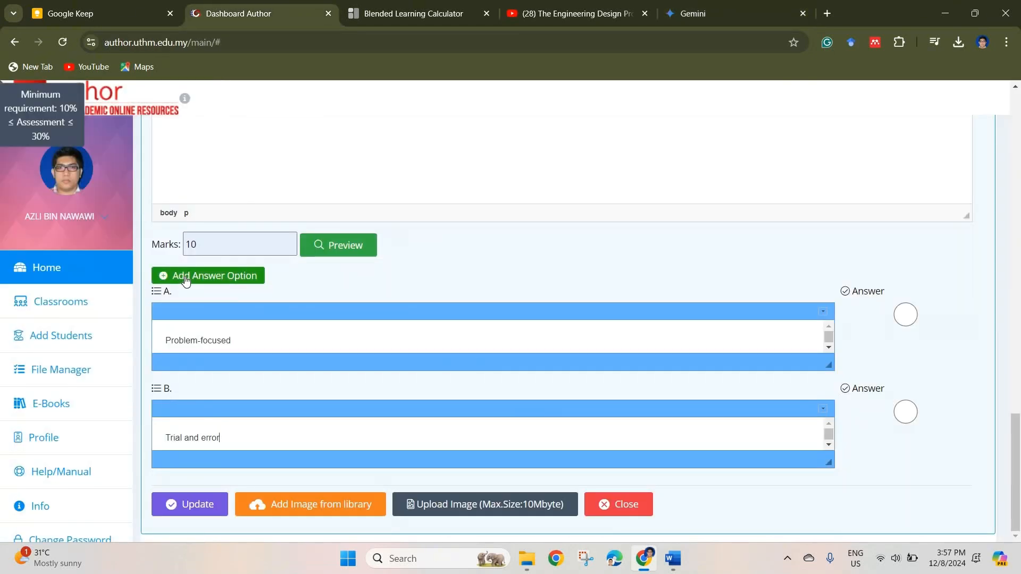
left_click(185, 278)
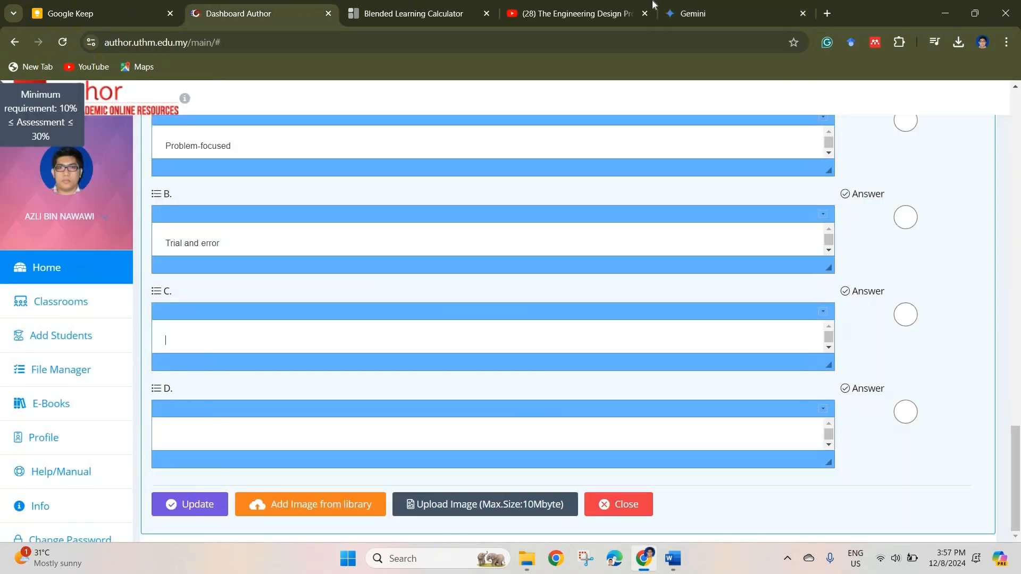
key("ctrl+Tab")
key("ctrl+Tab")
key("ctrl+Tab")
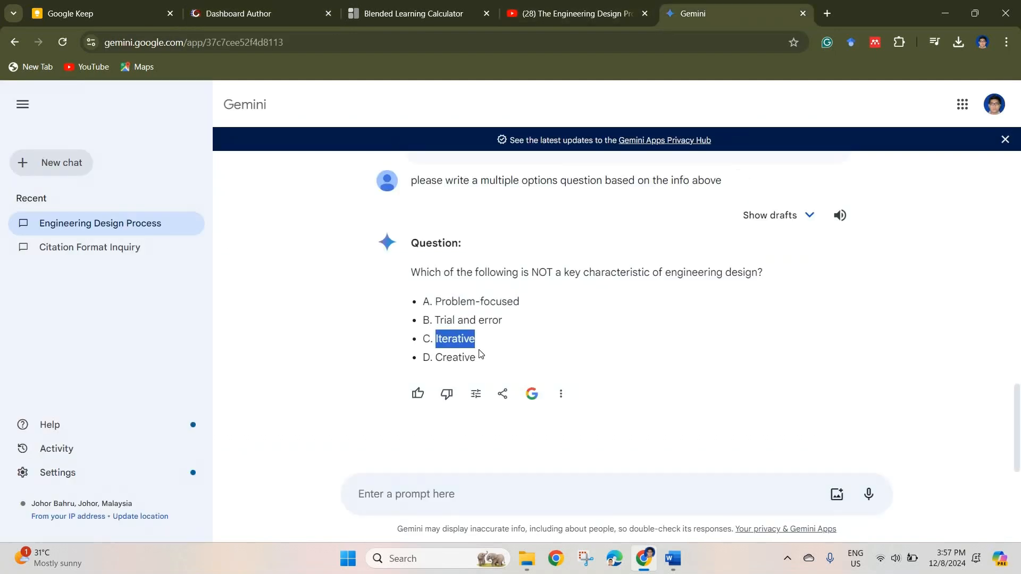
left_click_drag(480, 356, 435, 358)
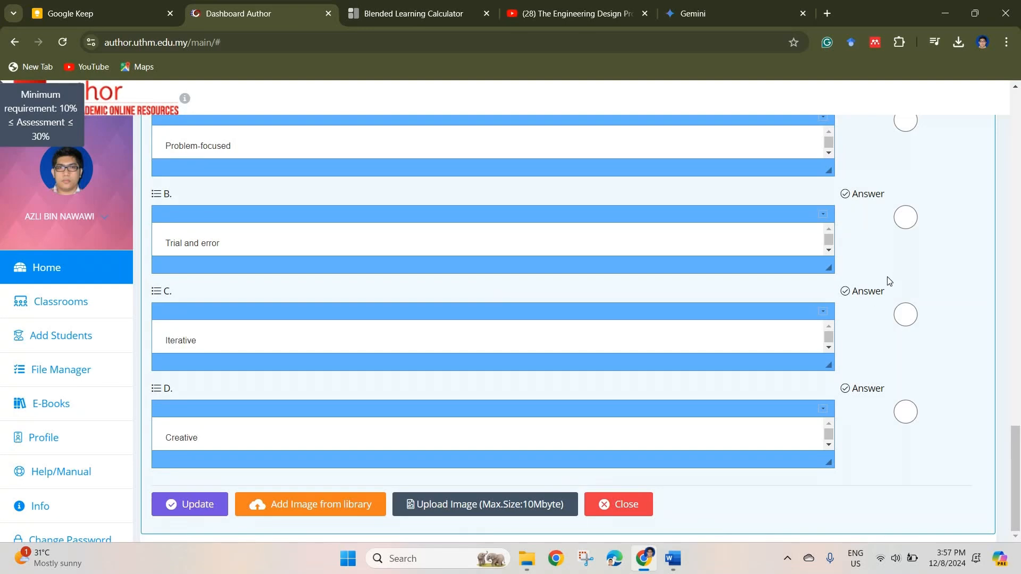
Step: Mark option B, "Trial and error", as the correct answer and update the question
key("ctrl+1")
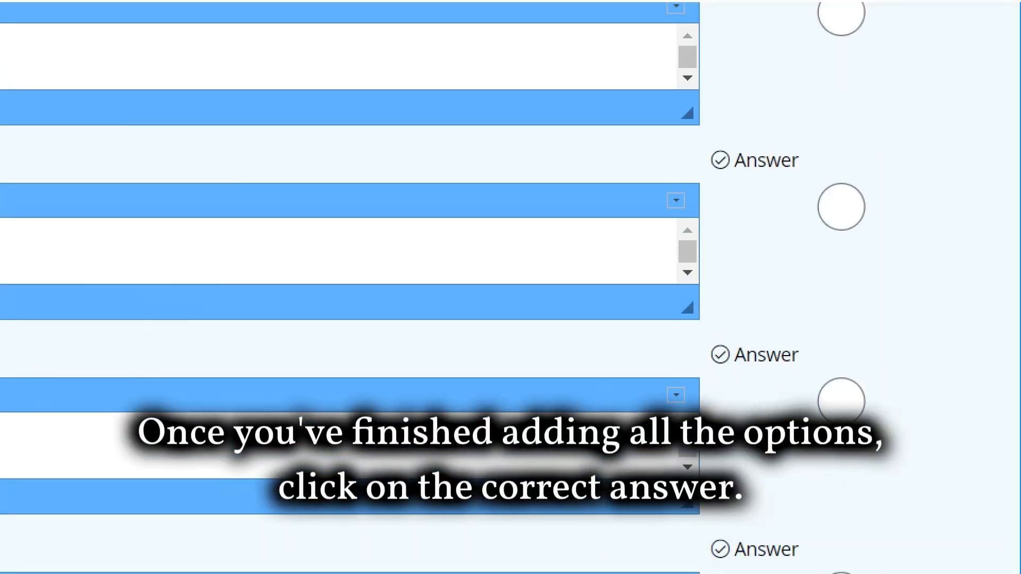
left_click(894, 211)
left_click_drag(824, 237, 891, 210)
key("Escape")
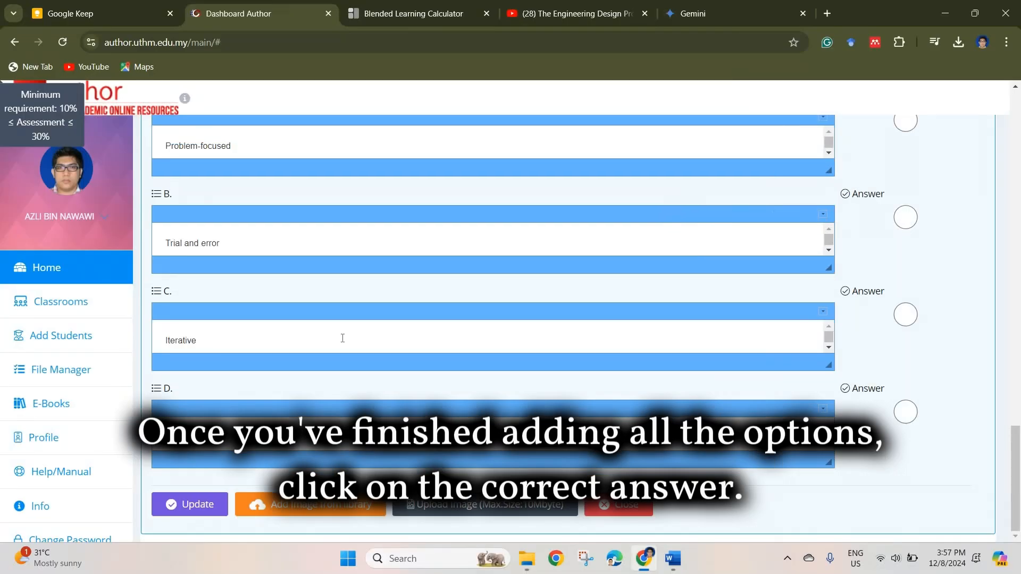
left_click(873, 219)
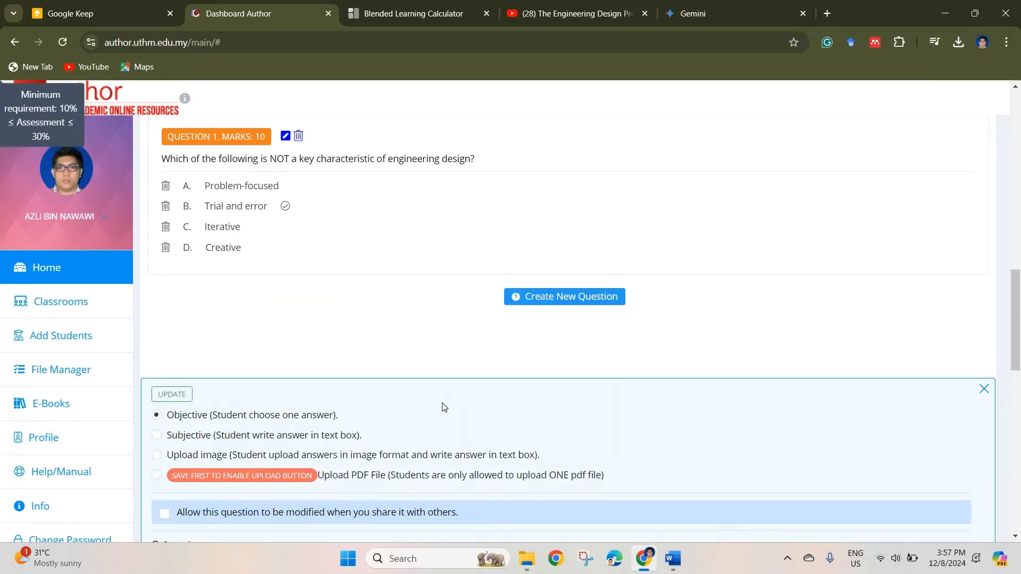
Step: Return to the classroom's assessment list and start a new assessment named "Report Submission"
scroll(391, 383, "up", 1)
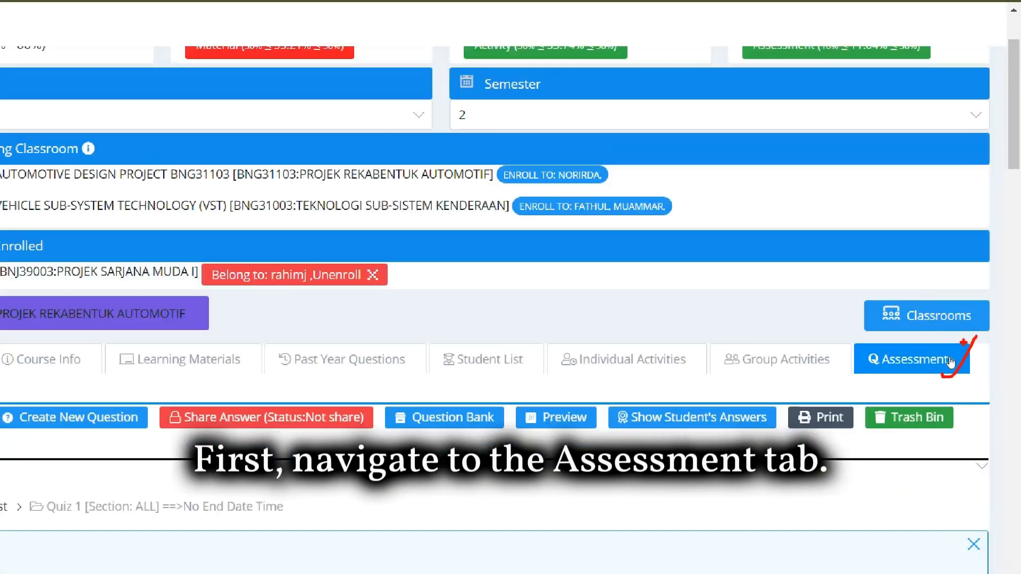
left_click(896, 365)
scroll(493, 271, "down", 1)
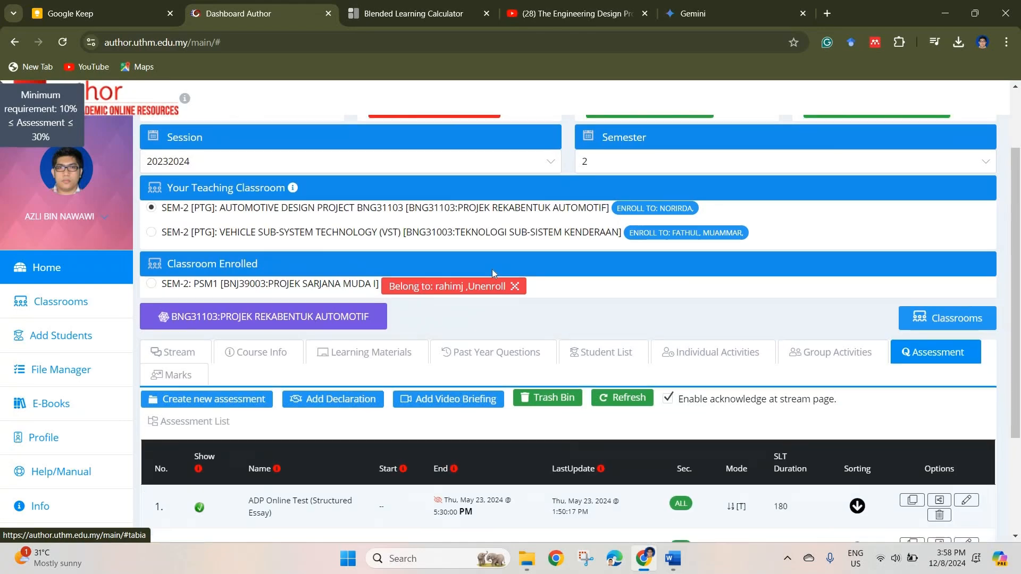
scroll(492, 269, "down", 3)
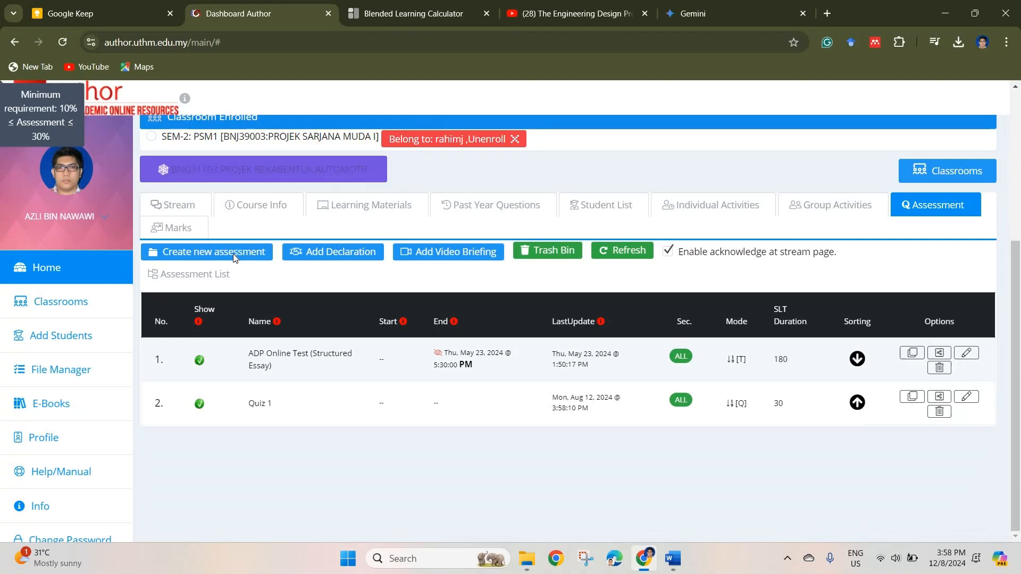
left_click(245, 251)
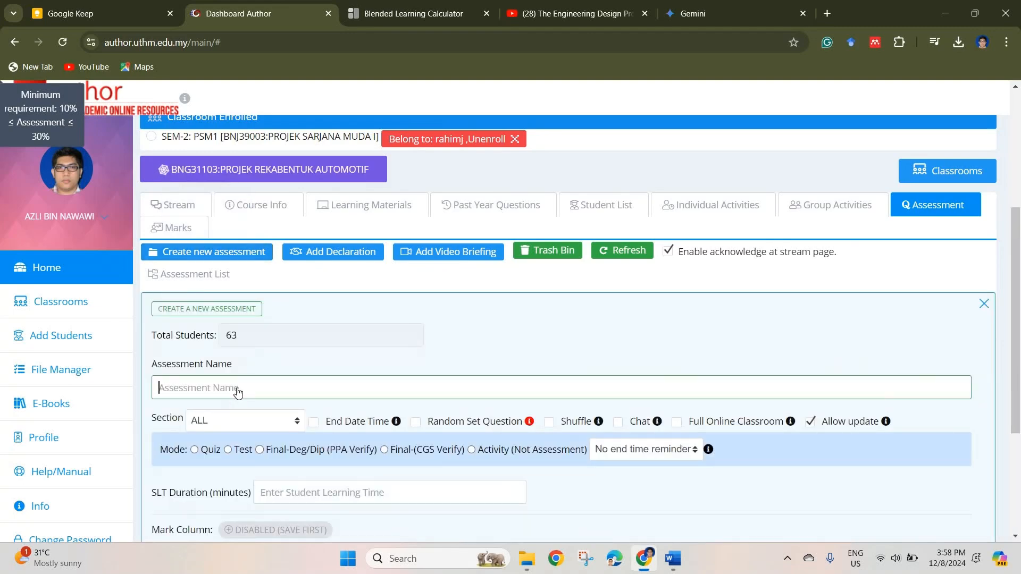
type("Repor")
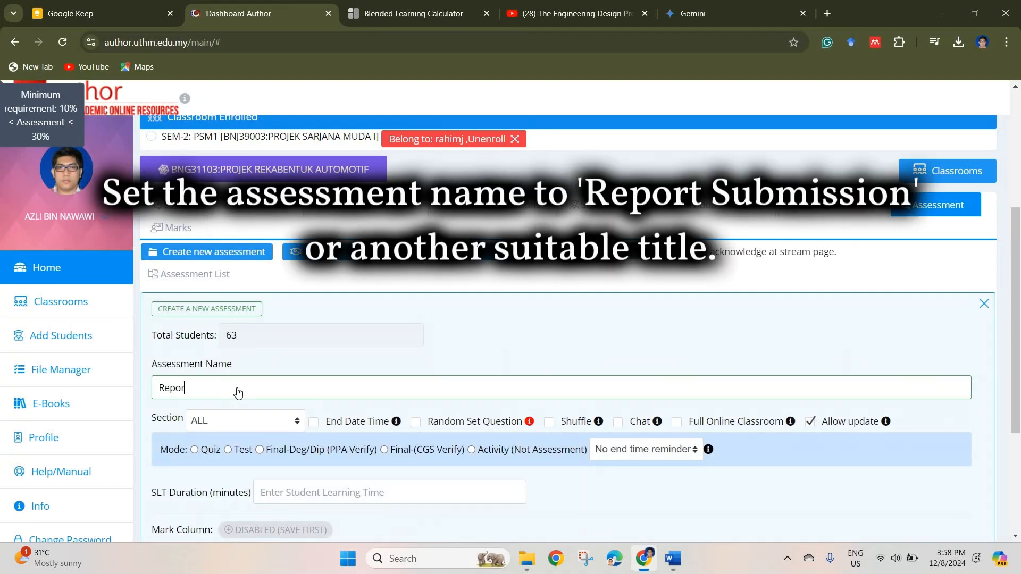
type("t Submission")
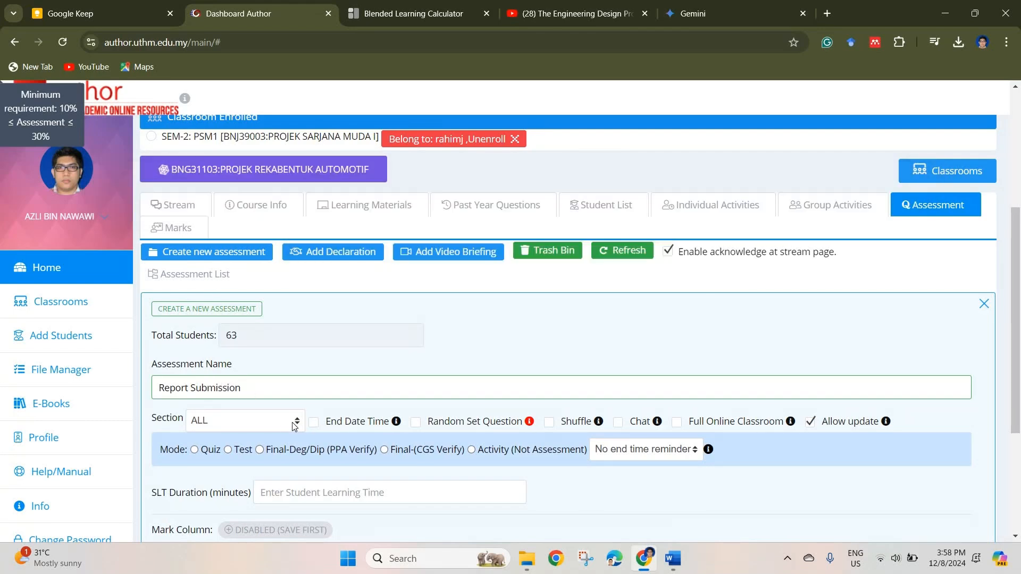
Step: Set the SLT duration of the Report Submission assessment to 400 minutes and save the assessment
scroll(250, 409, "down", 1)
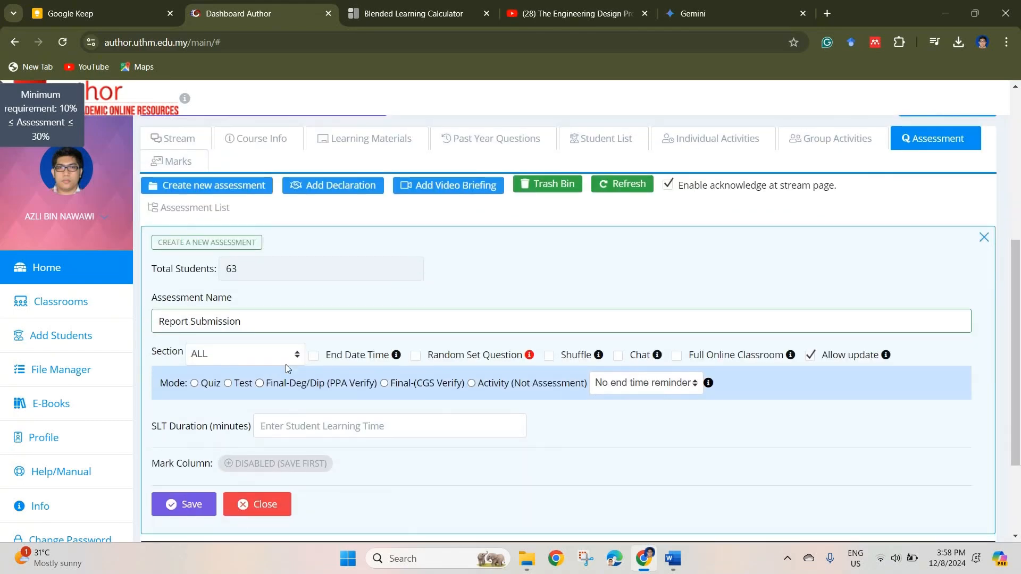
left_click(292, 432)
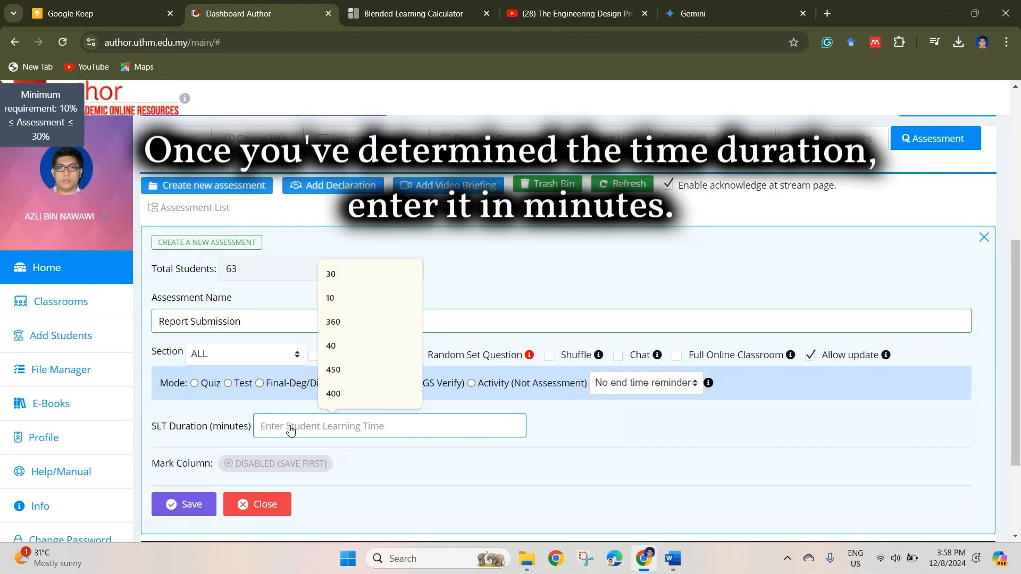
left_click(376, 394)
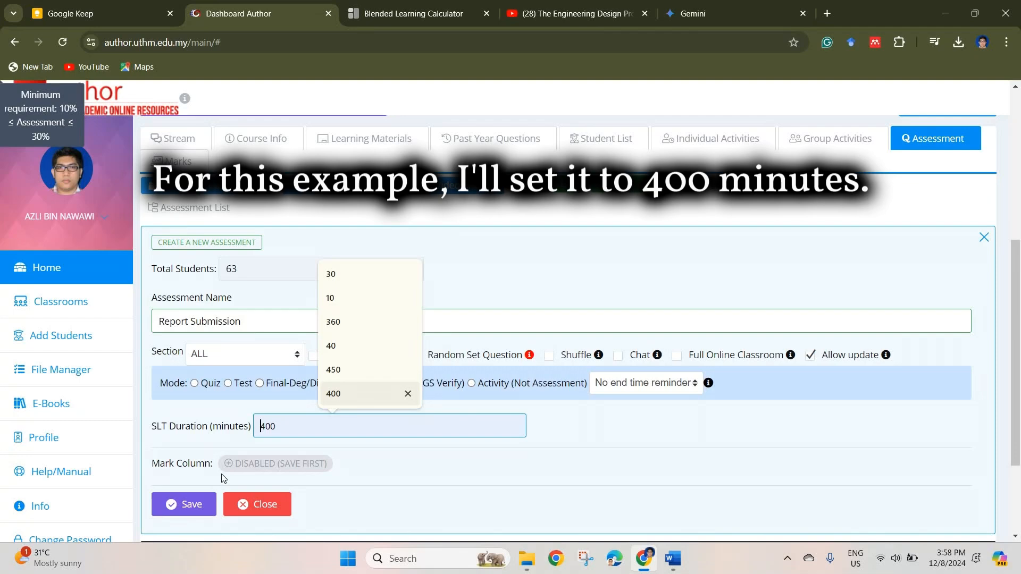
left_click(197, 506)
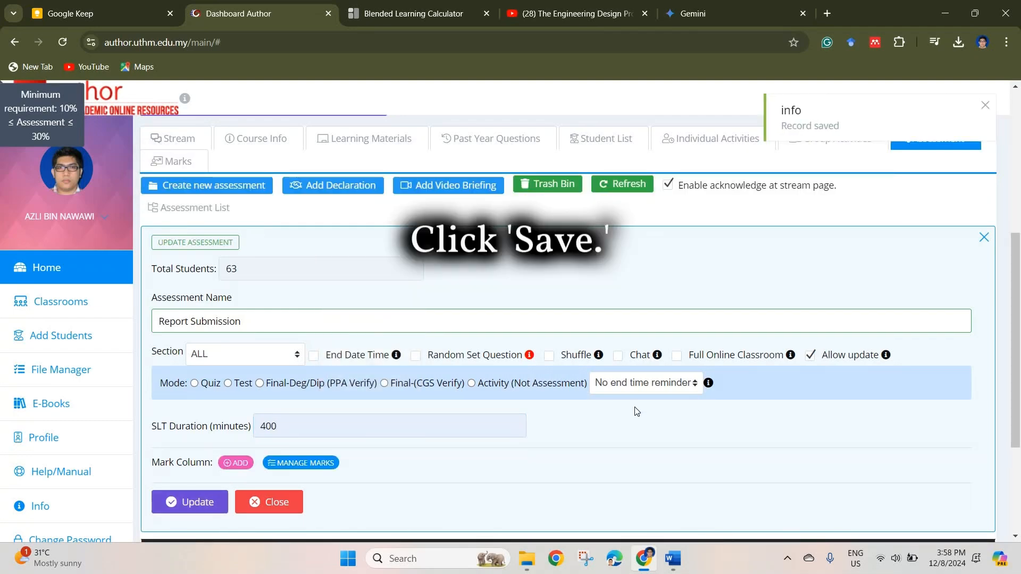
Step: Add a note with the text "Report submission" to the Report Submission assessment and save it
scroll(455, 459, "down", 3)
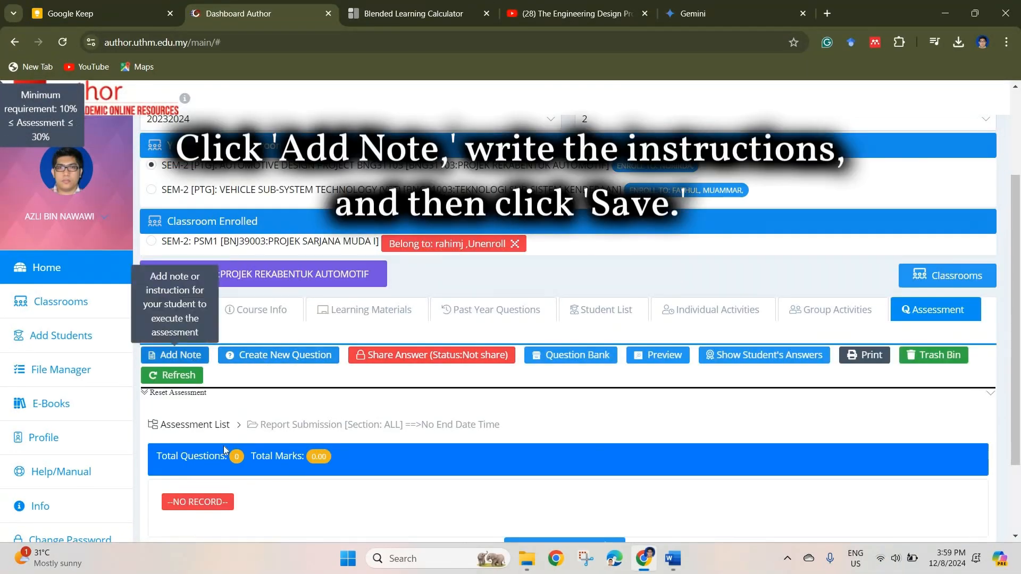
left_click(193, 356)
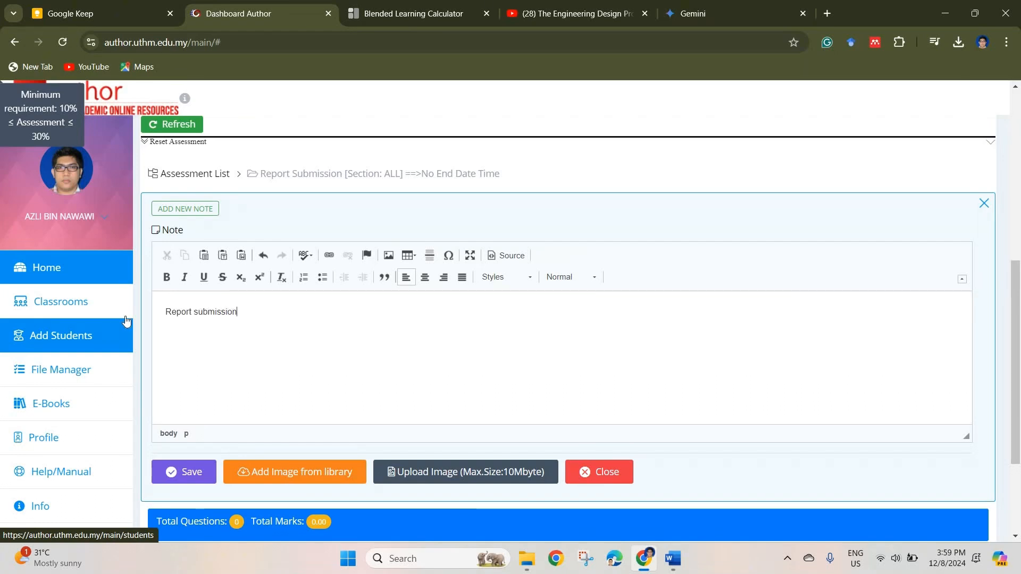
left_click(200, 475)
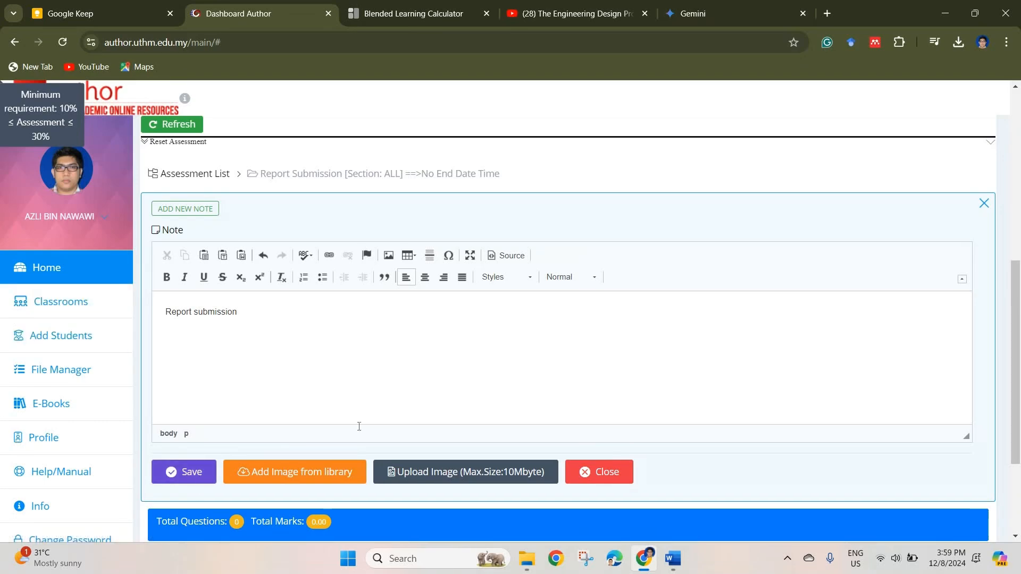
Step: Create a new Upload PDF File question in the Report Submission assessment with the text "Please submit your report here"
scroll(164, 309, "up", 4)
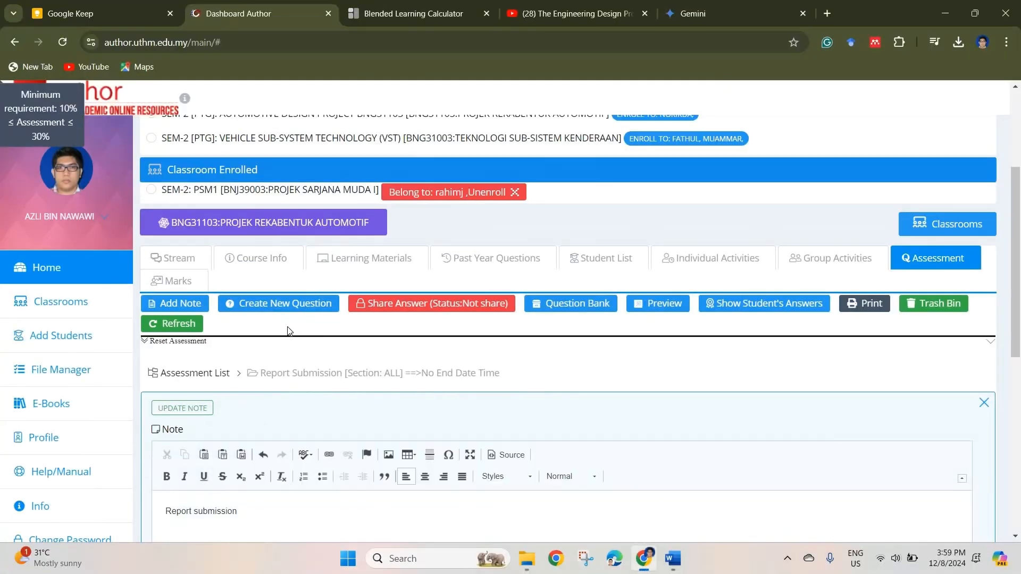
left_click(264, 311)
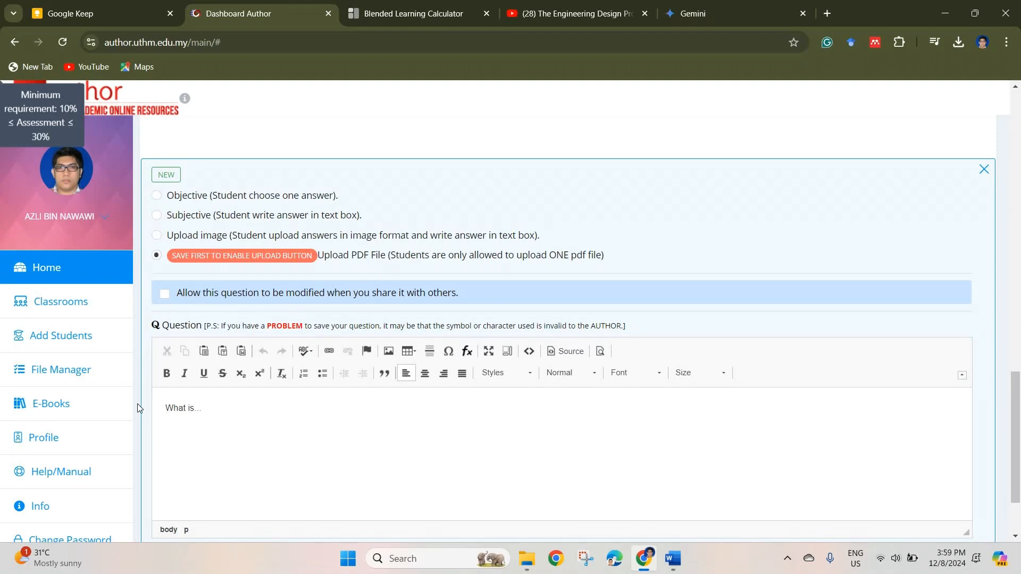
key("ctrl+a")
type("Please")
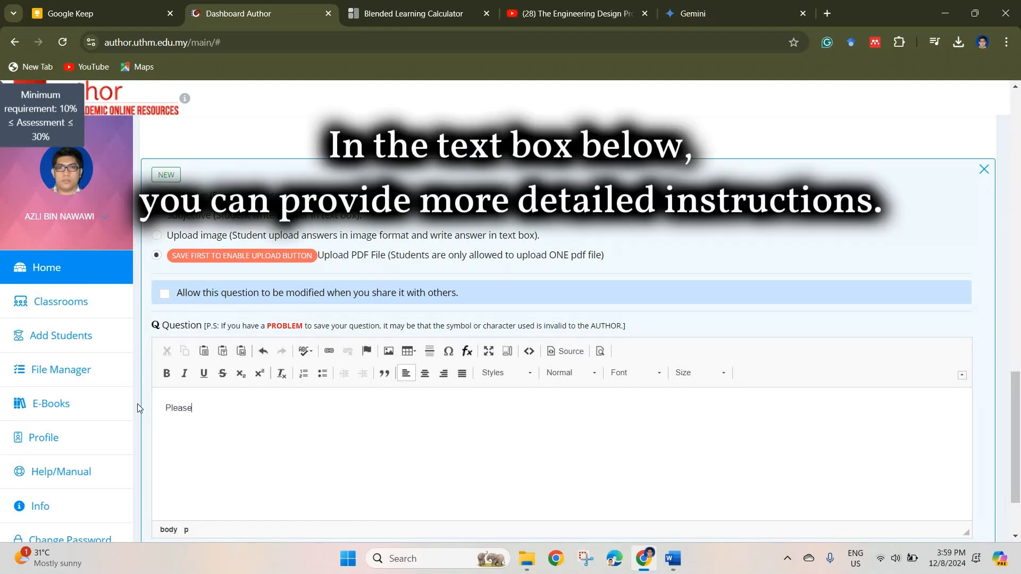
type(" submit your report here")
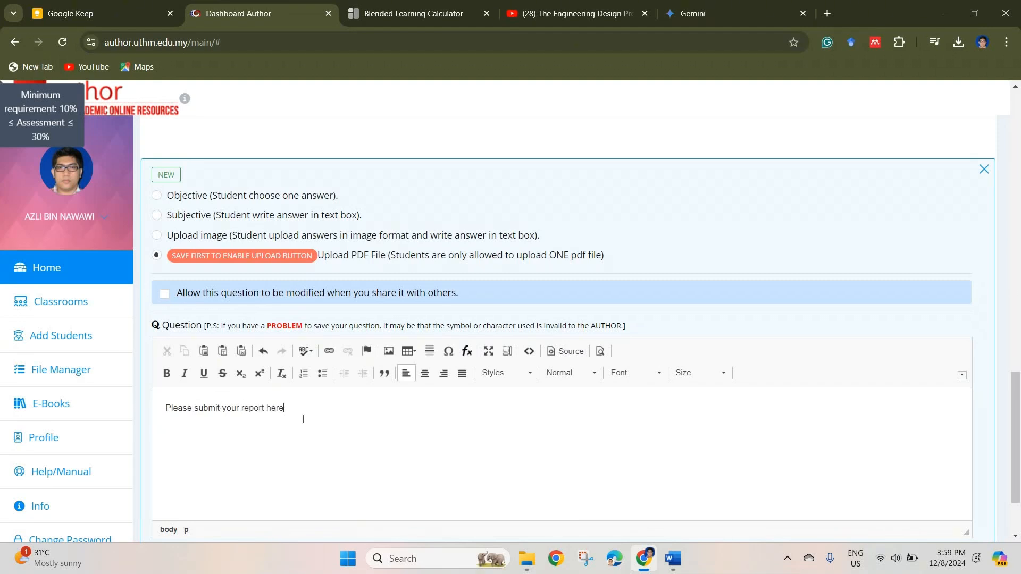
Step: Format the question text as Heading 2 and end the sentence with a full stop
key("ctrl+a")
left_click(646, 374)
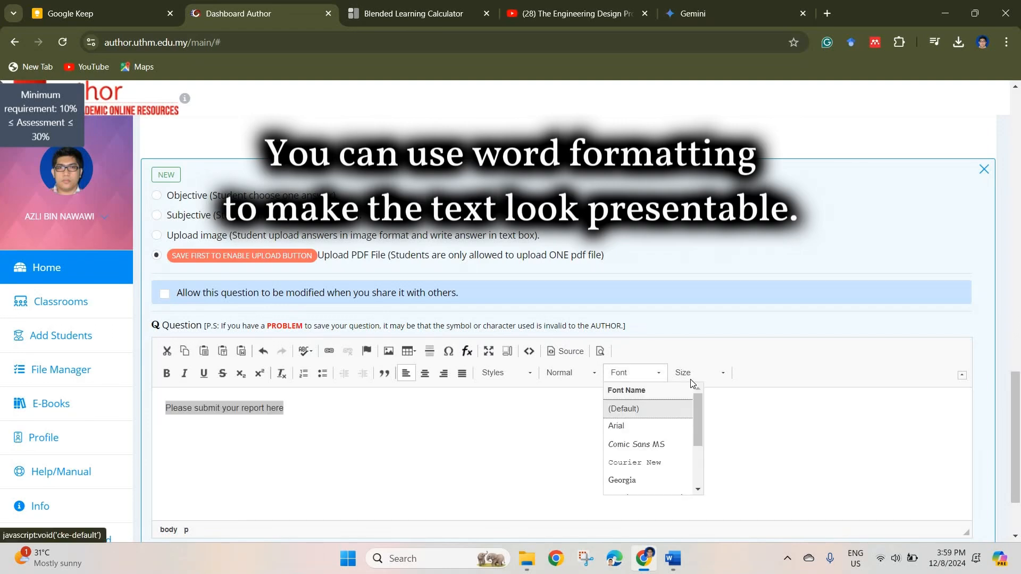
left_click(693, 377)
left_click(571, 375)
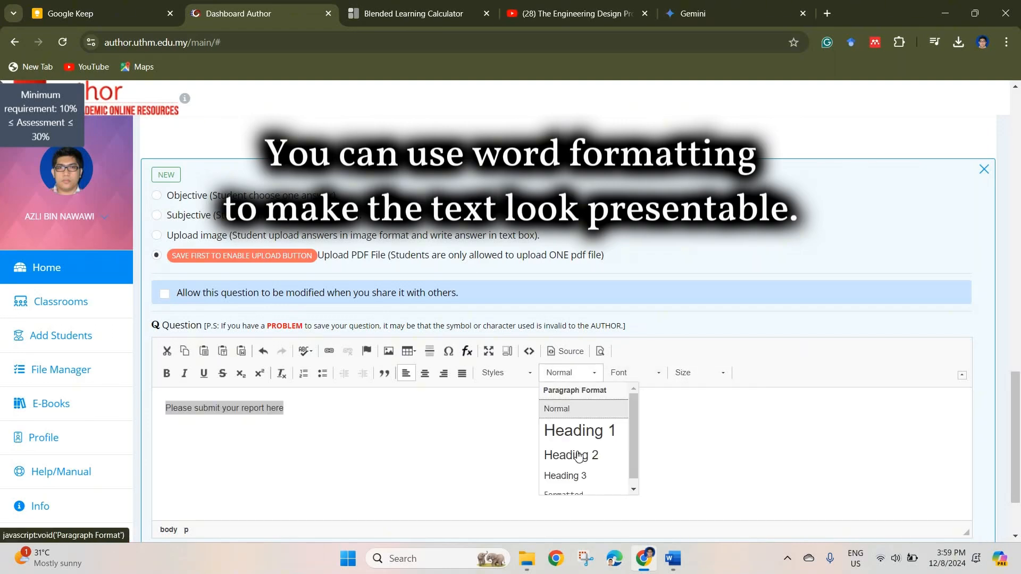
left_click(571, 455)
left_click(393, 414)
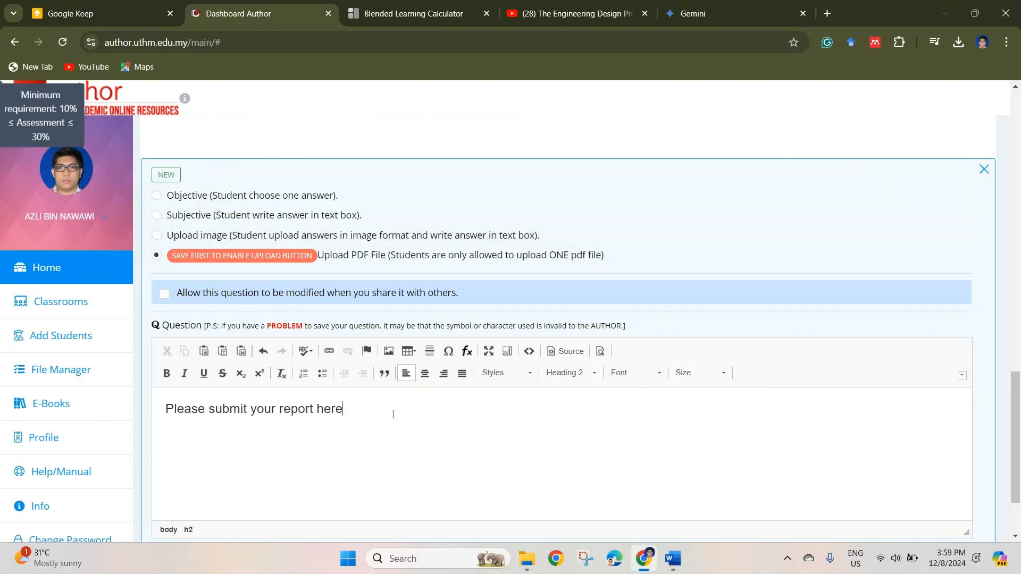
Step: Set the question's marks to 100, save the question and close its editor
scroll(248, 466, "down", 2)
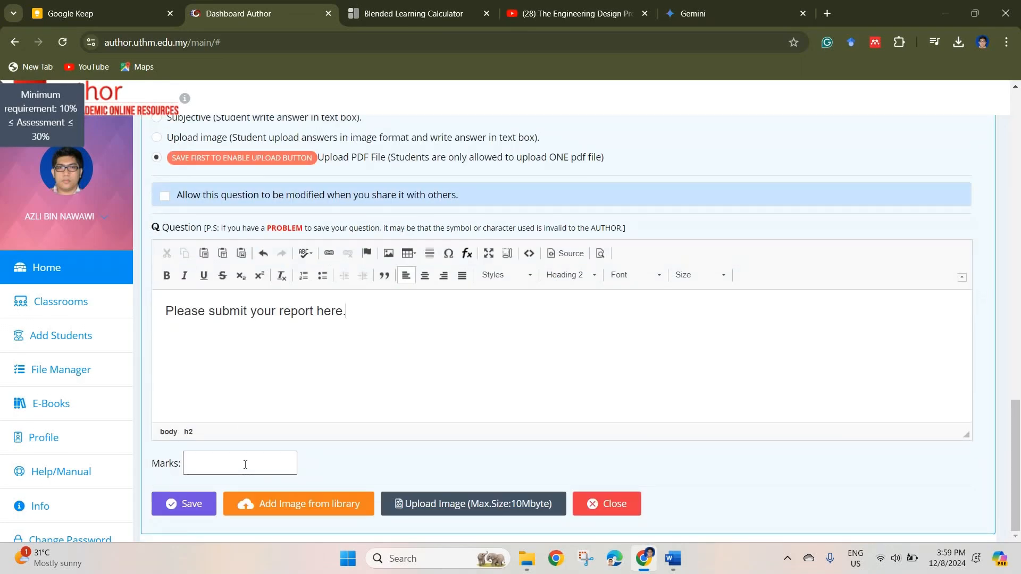
left_click(245, 465)
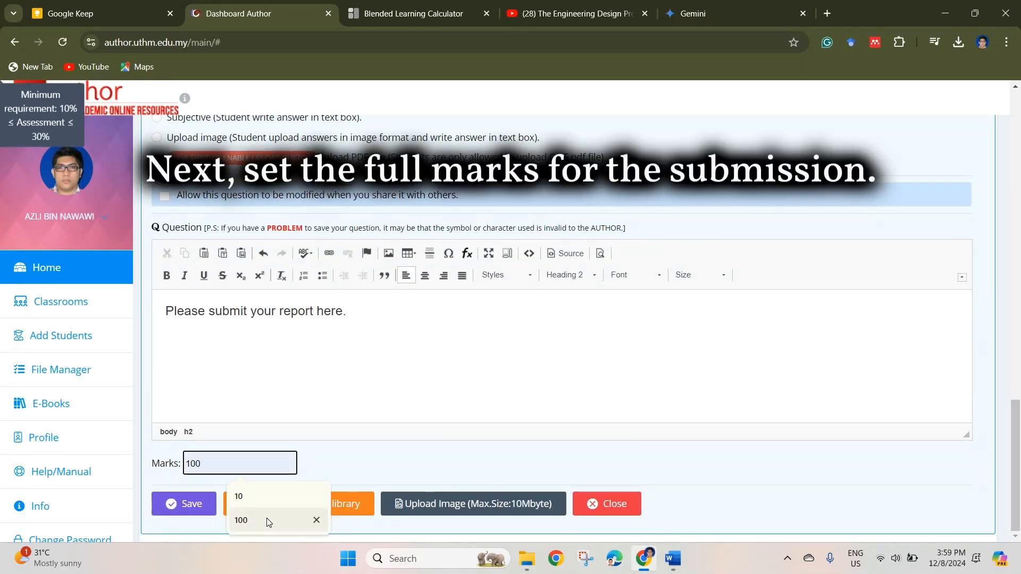
key("ctrl+1")
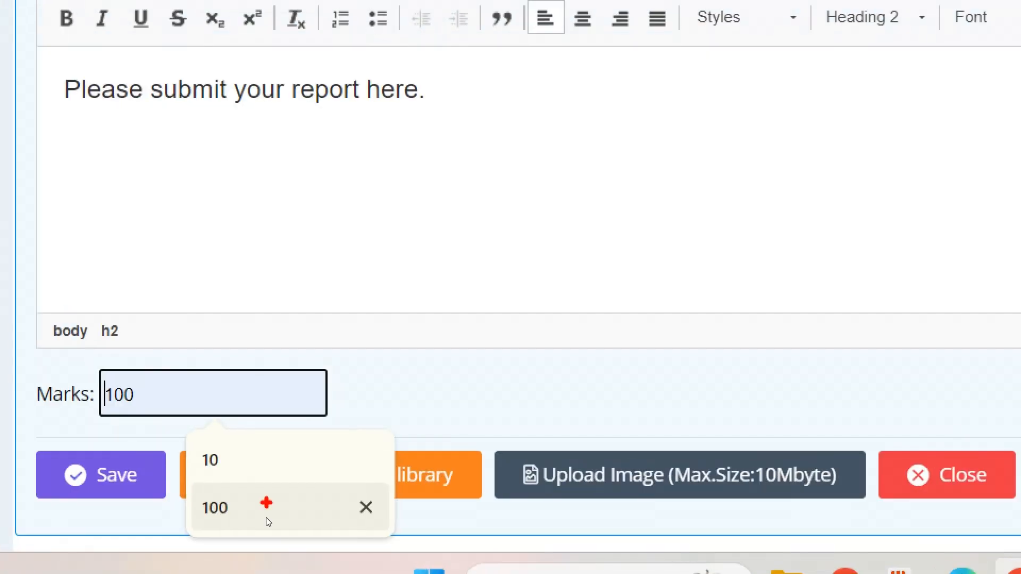
key("Escape")
key("Down")
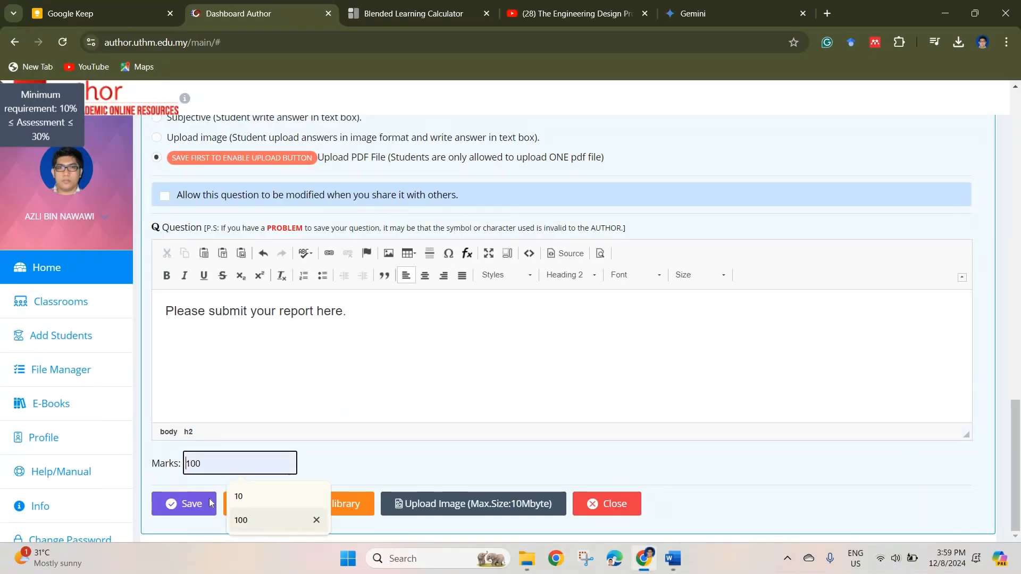
left_click(229, 520)
left_click(183, 504)
scroll(451, 445, "down", 1)
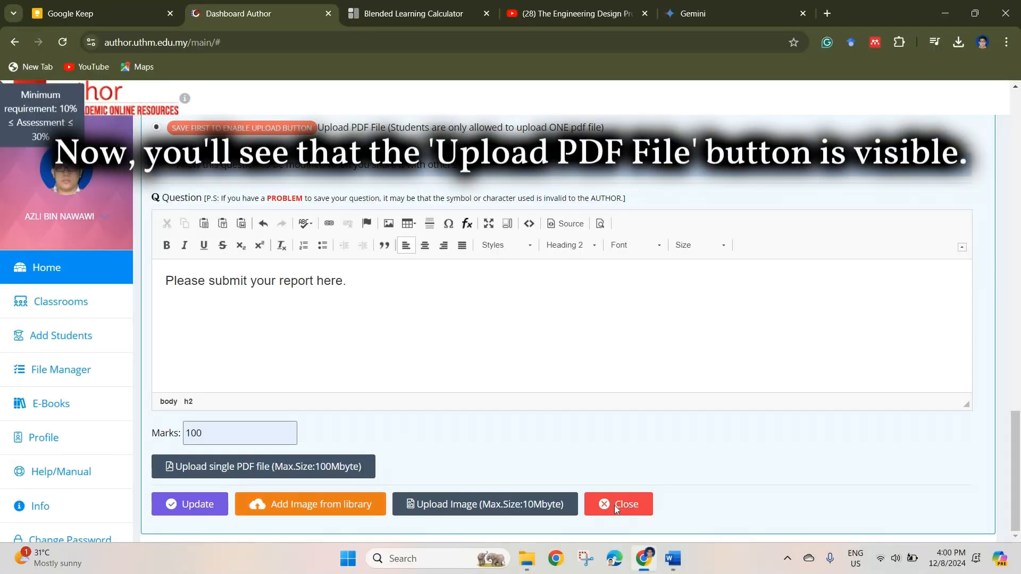
left_click(614, 505)
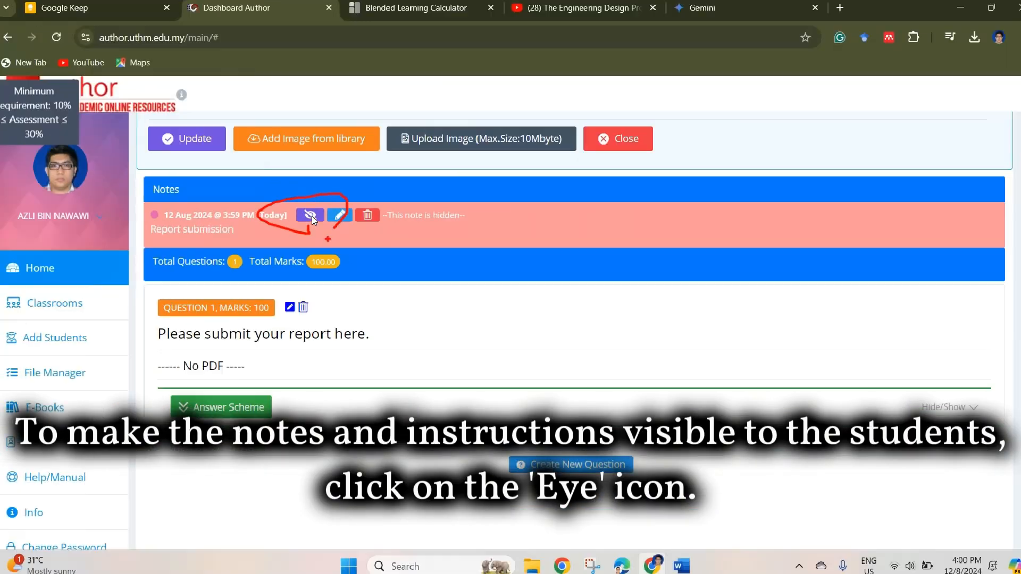
Step: Make the "Report submission" note visible to students and reopen the Report Submission assessment from the assessment list to review it
left_click(315, 195)
scroll(791, 283, "up", 15)
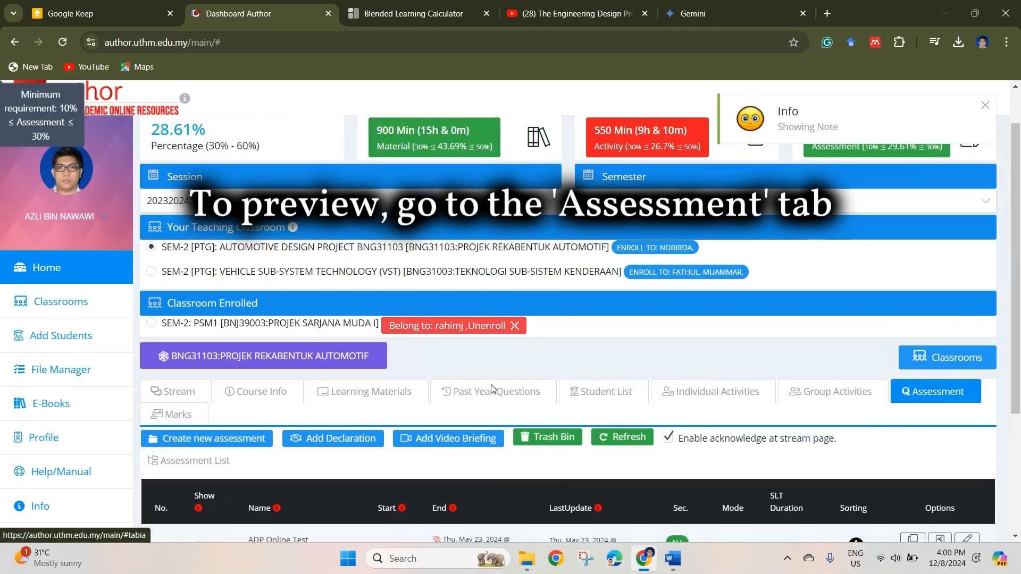
scroll(490, 386, "down", 4)
left_click(283, 451)
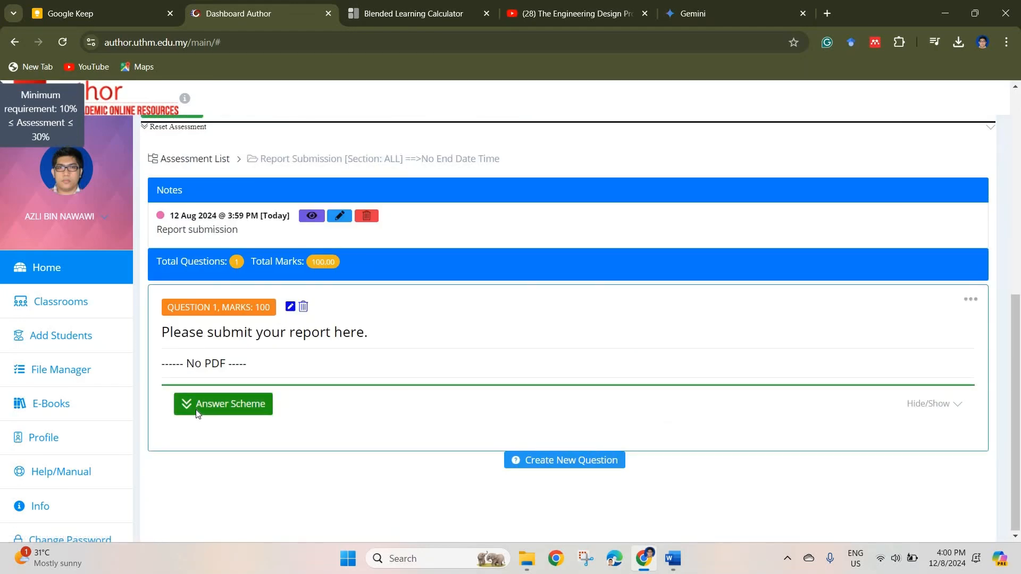
left_click(196, 410)
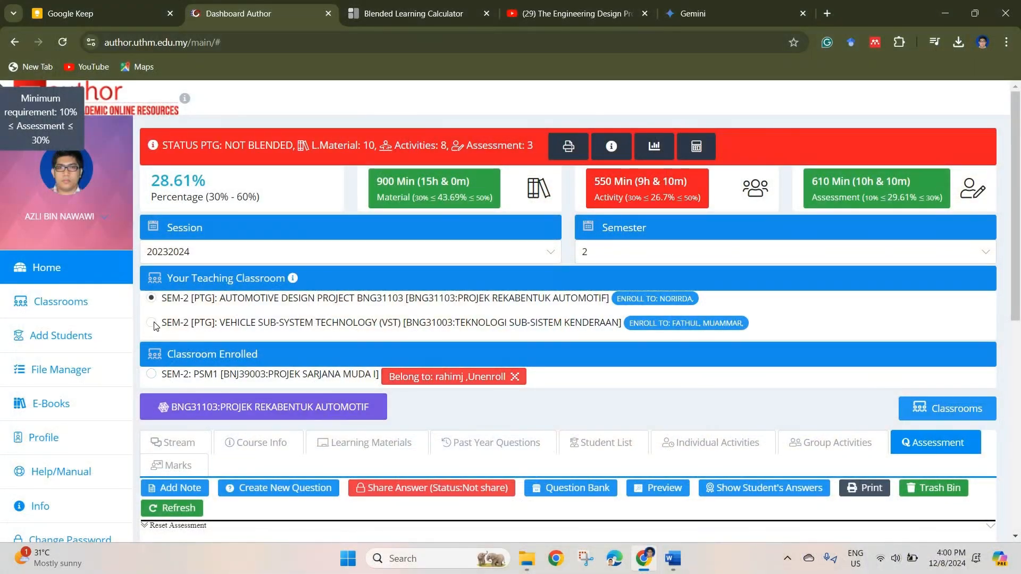
Step: Select the Vehicle Sub-System Technology (VST) classroom, generate its PTG blended learning status report and look through it
left_click(152, 324)
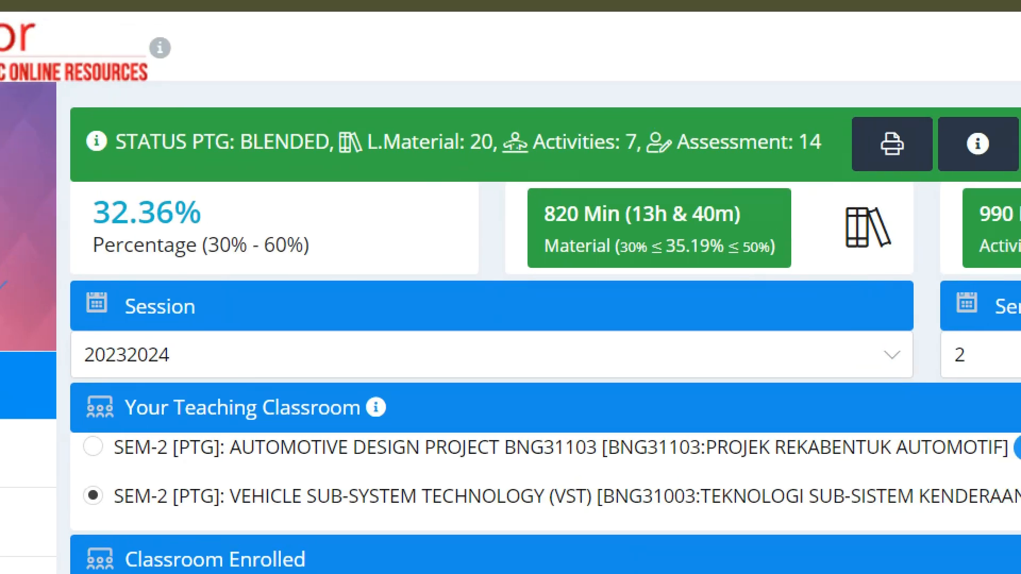
left_click_drag(117, 180, 836, 137)
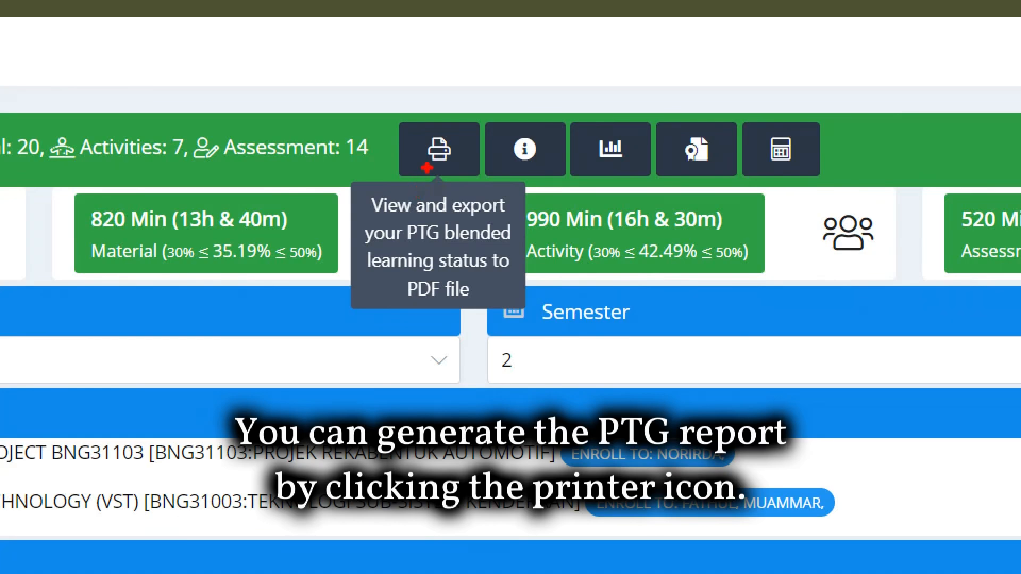
left_click_drag(427, 168, 479, 126)
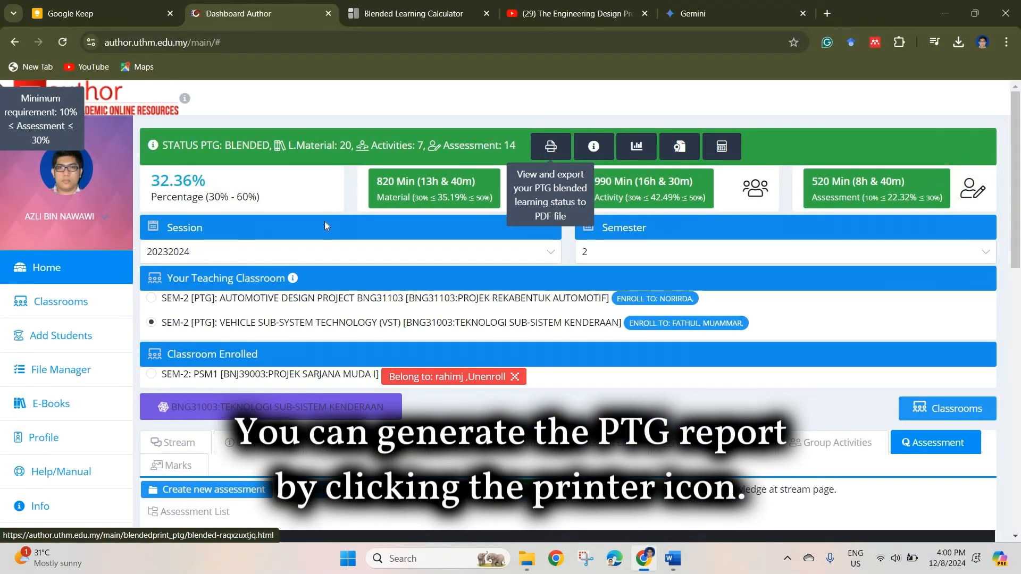
left_click(439, 149)
scroll(568, 318, "down", 3)
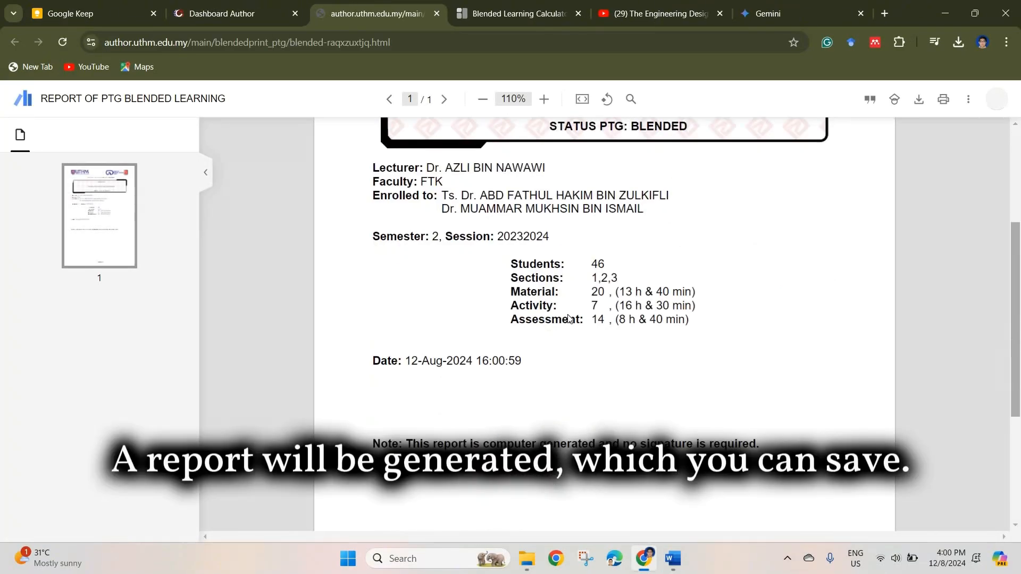
scroll(568, 317, "down", 3)
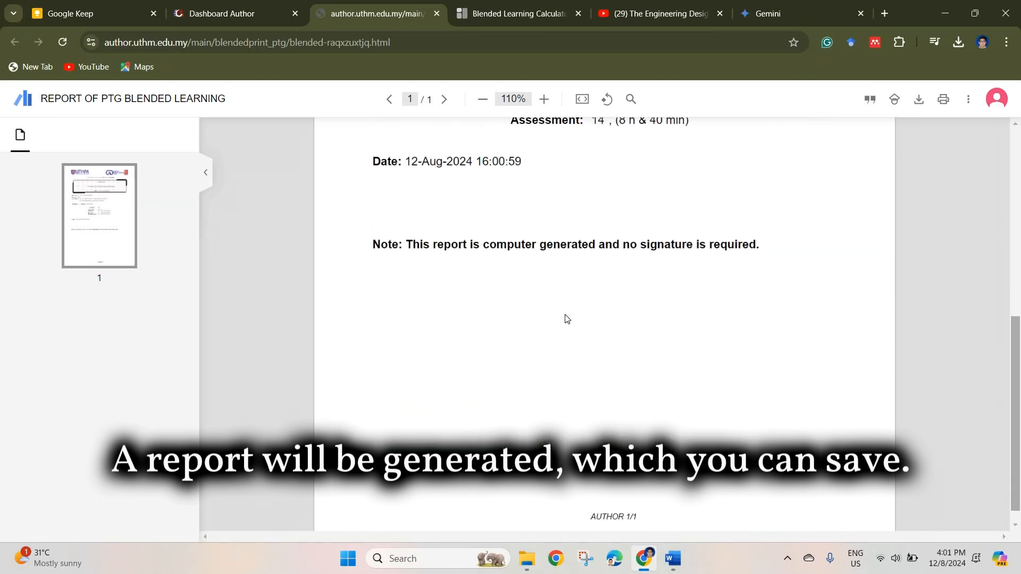
scroll(565, 319, "up", 6)
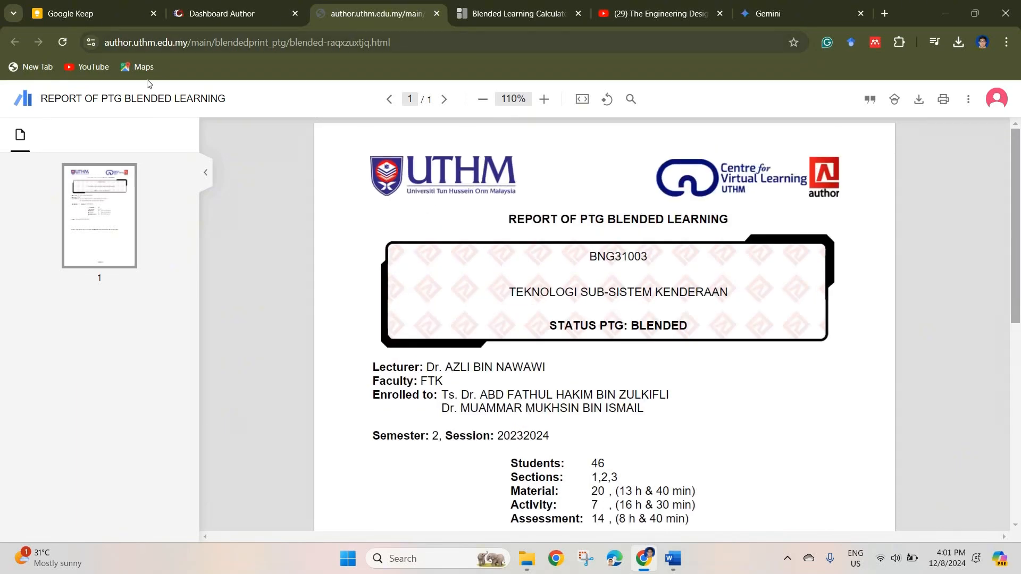
Step: Return to the Author dashboard and generate the classroom's PTG blended learning e-certificate
left_click(205, 18)
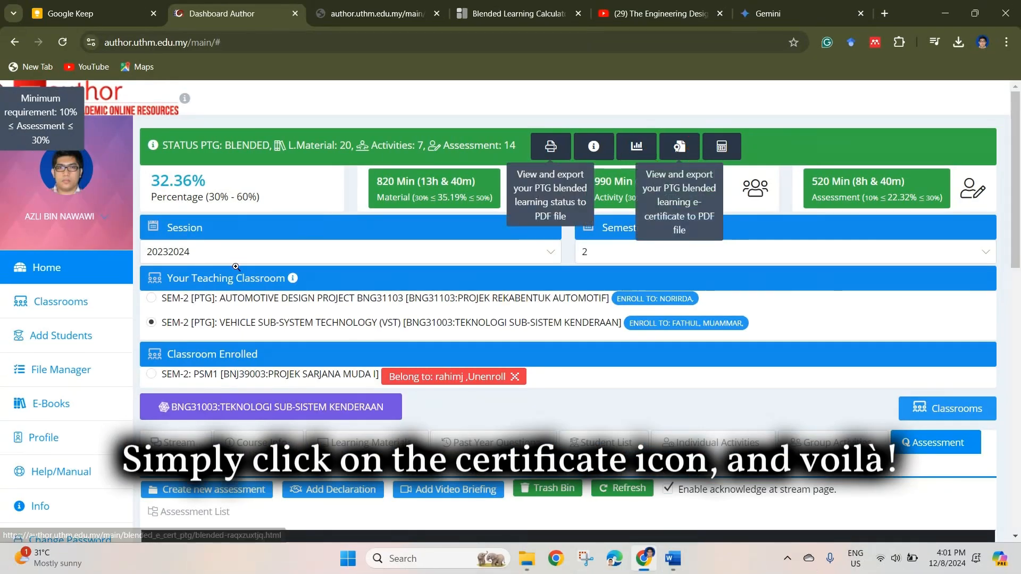
left_click(673, 144)
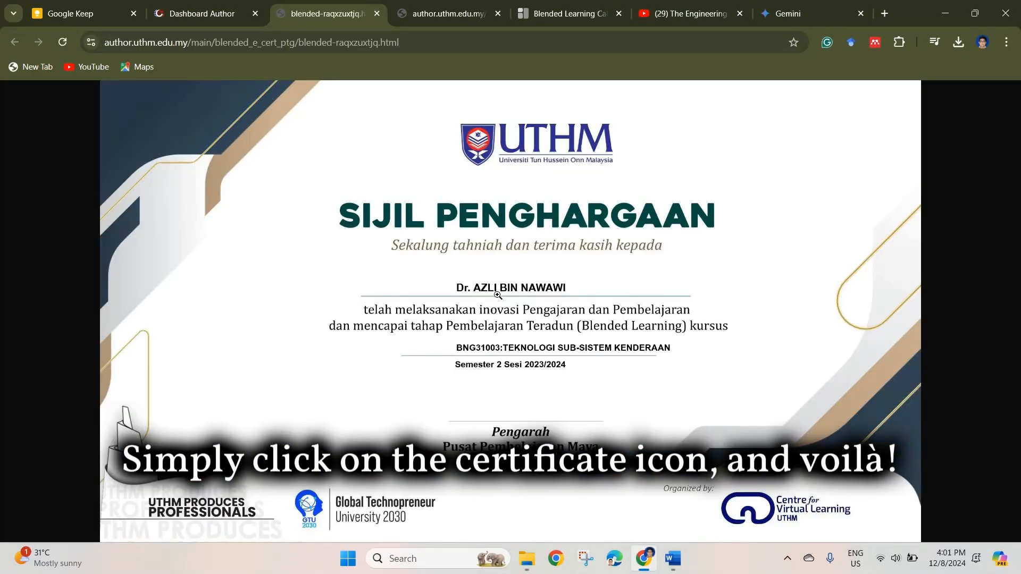